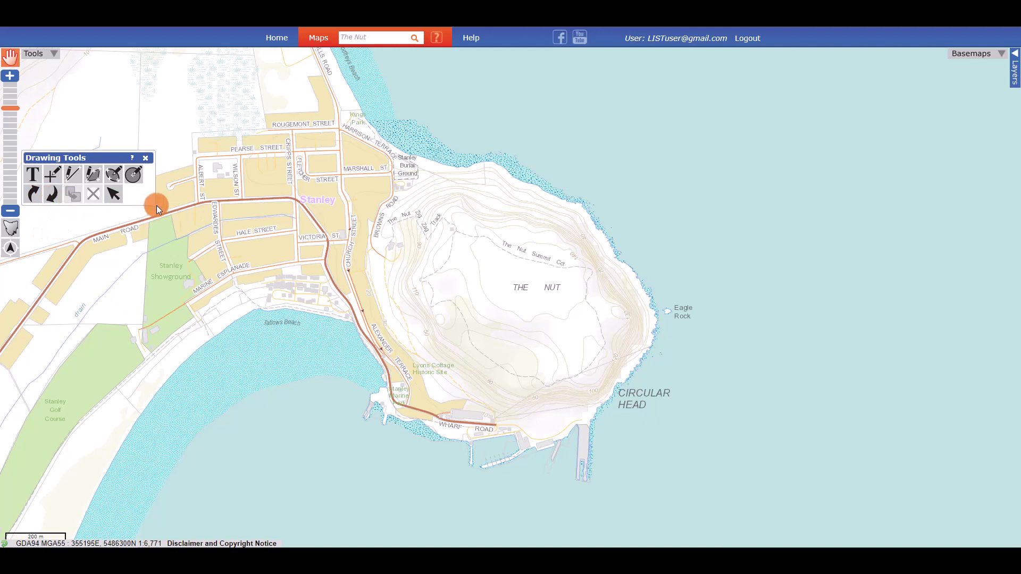
# Add the text label "the nut" in the sea northeast of the headland and place a point marker on its northern slope
pyautogui.click(35, 174)
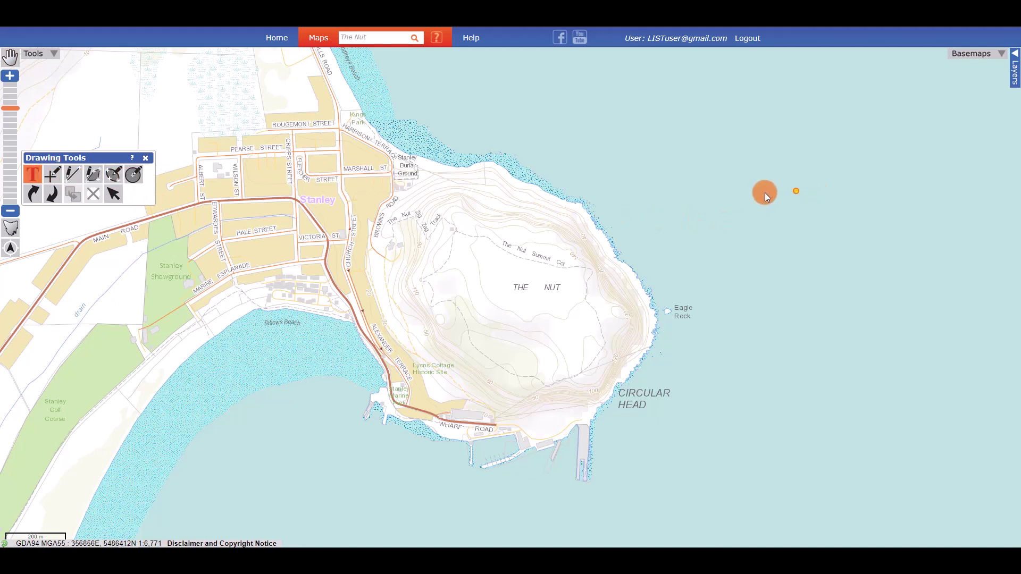
pyautogui.click(762, 194)
pyautogui.write('t')
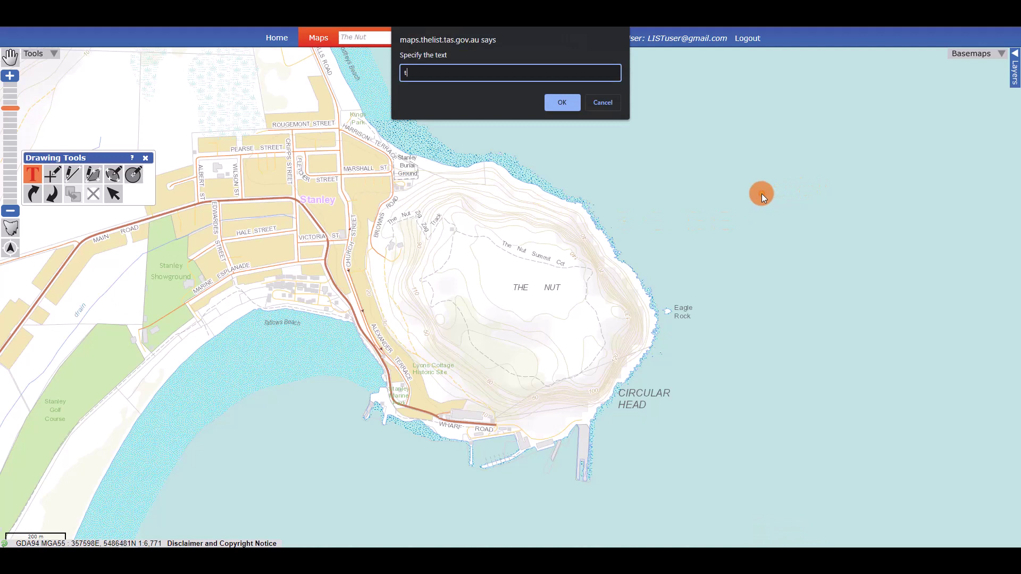
pyautogui.write('he nut')
pyautogui.click(564, 103)
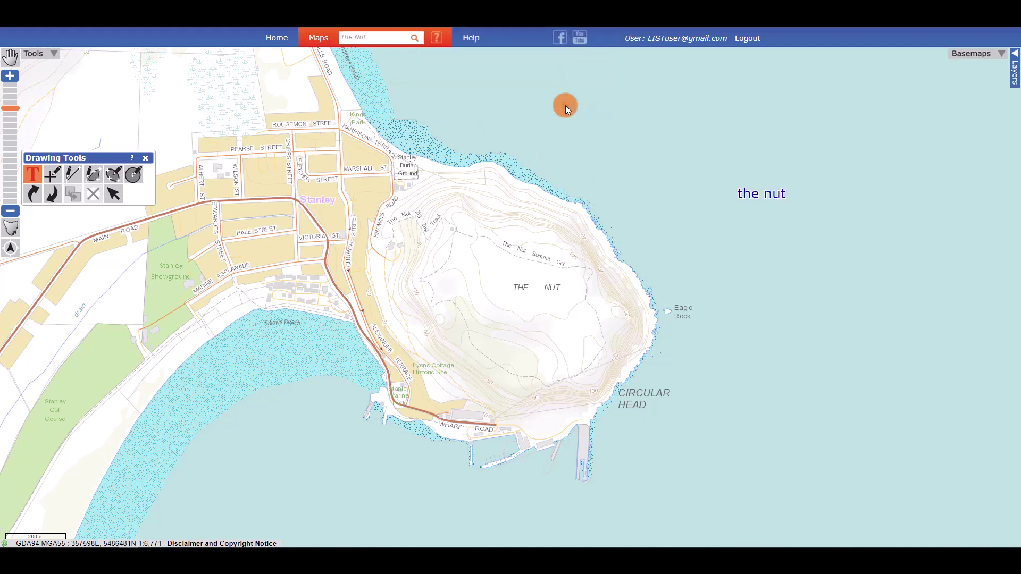
pyautogui.click(53, 172)
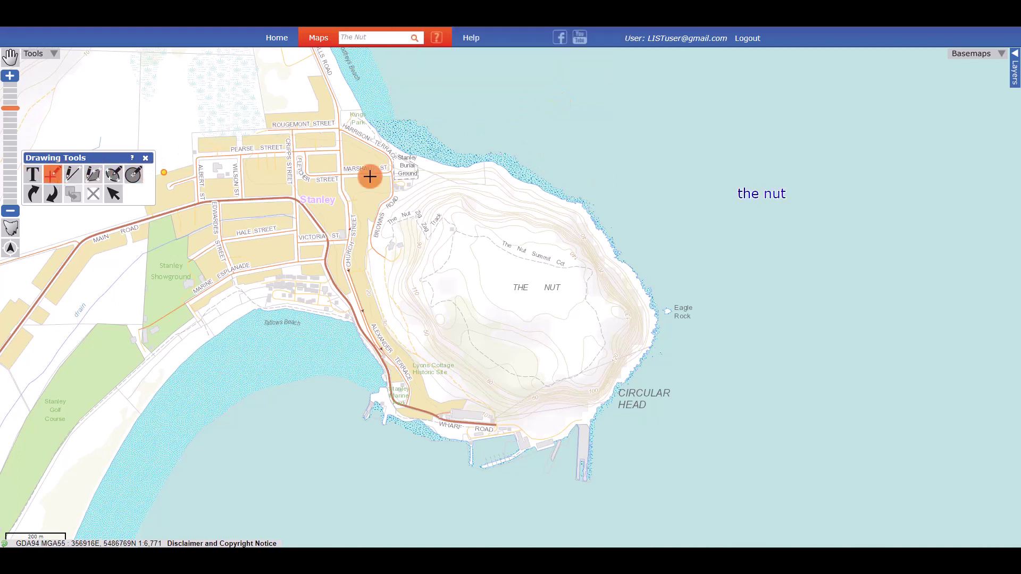
pyautogui.click(484, 199)
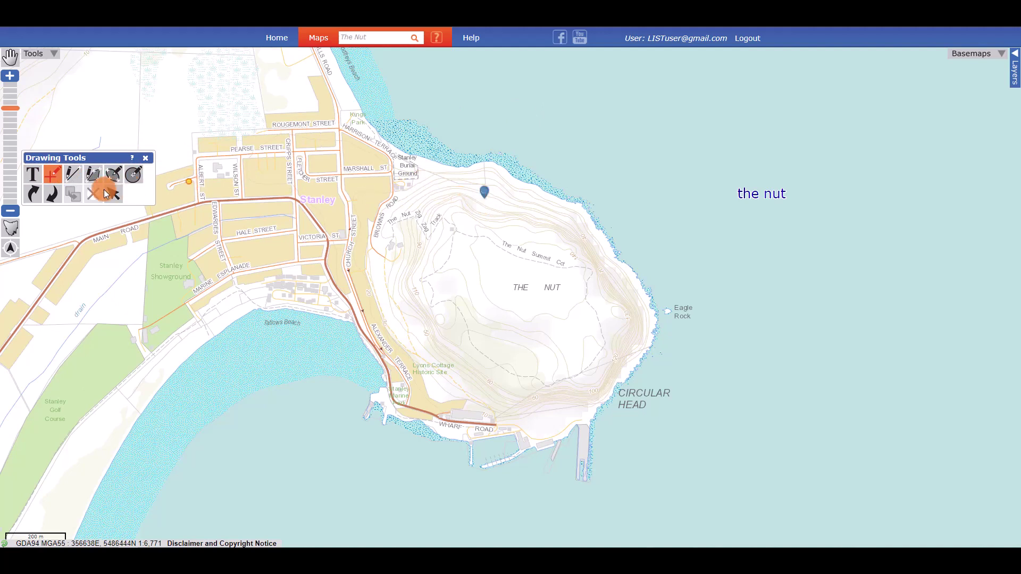
# Draw a two-segment line about 705 m long from Wharf Road up along the western side of The Nut
pyautogui.click(71, 175)
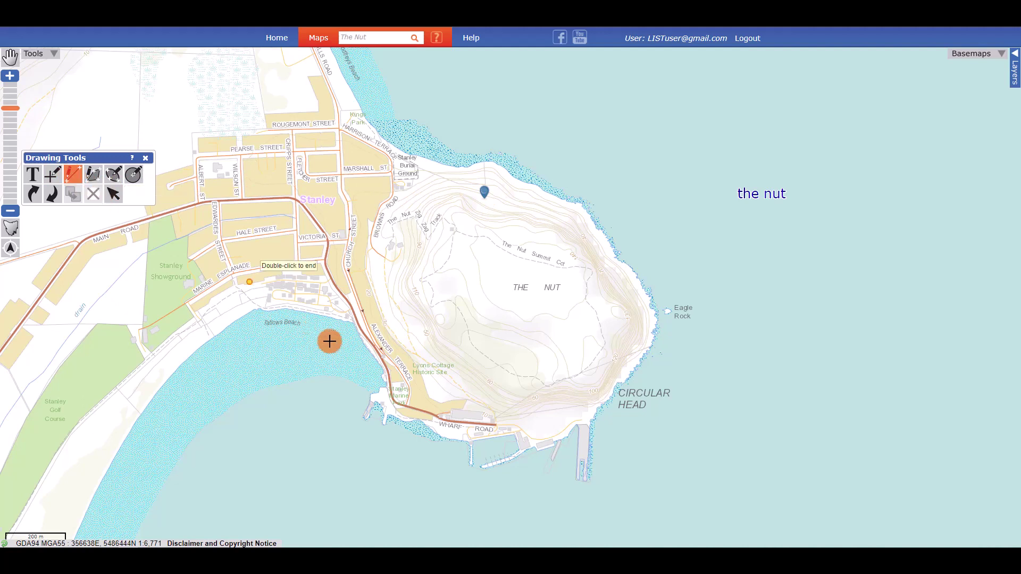
pyautogui.click(492, 425)
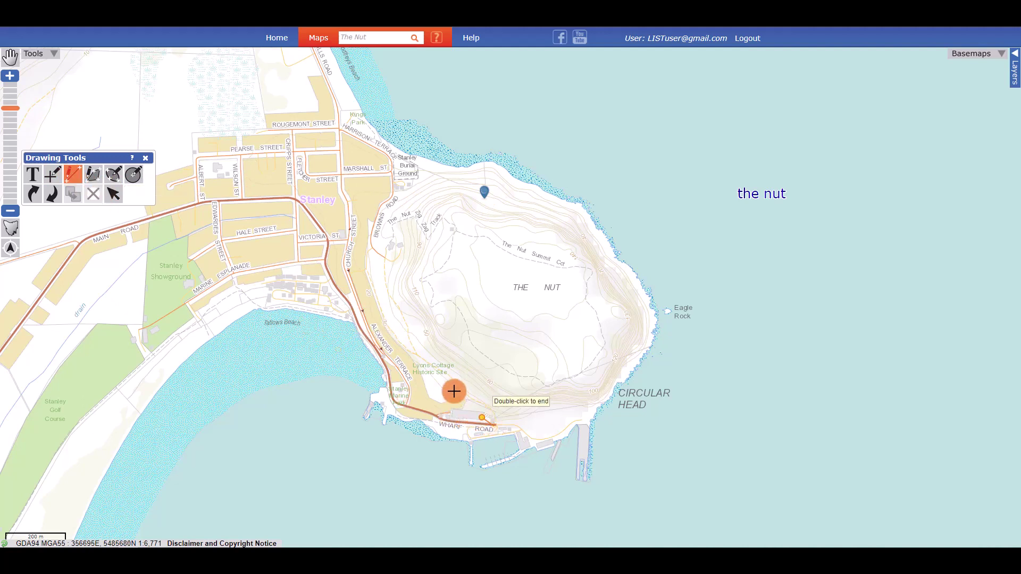
pyautogui.click(410, 349)
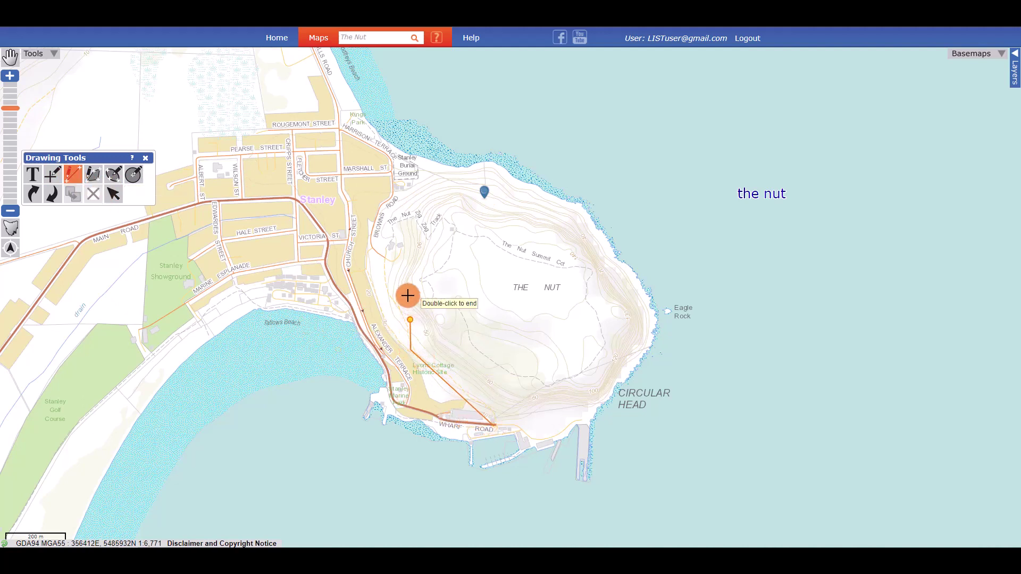
pyautogui.doubleClick(390, 258)
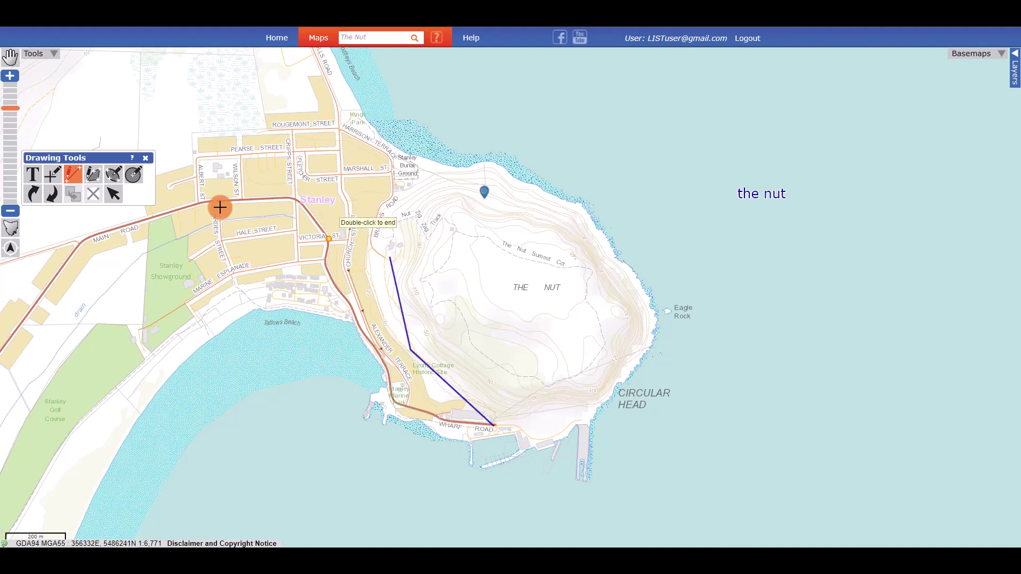
# Draw a triangular area across the summit of The Nut
pyautogui.click(92, 175)
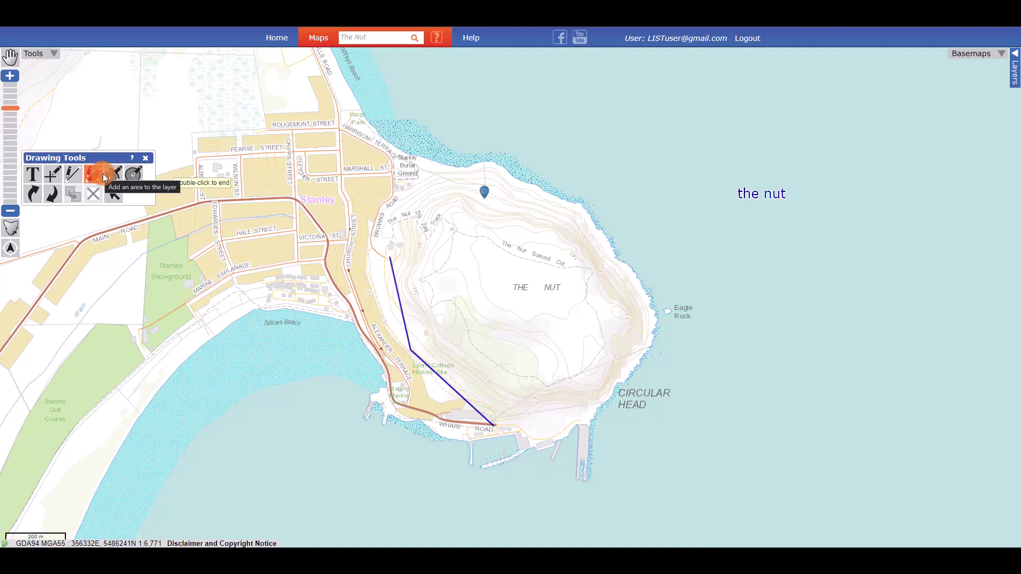
pyautogui.click(481, 230)
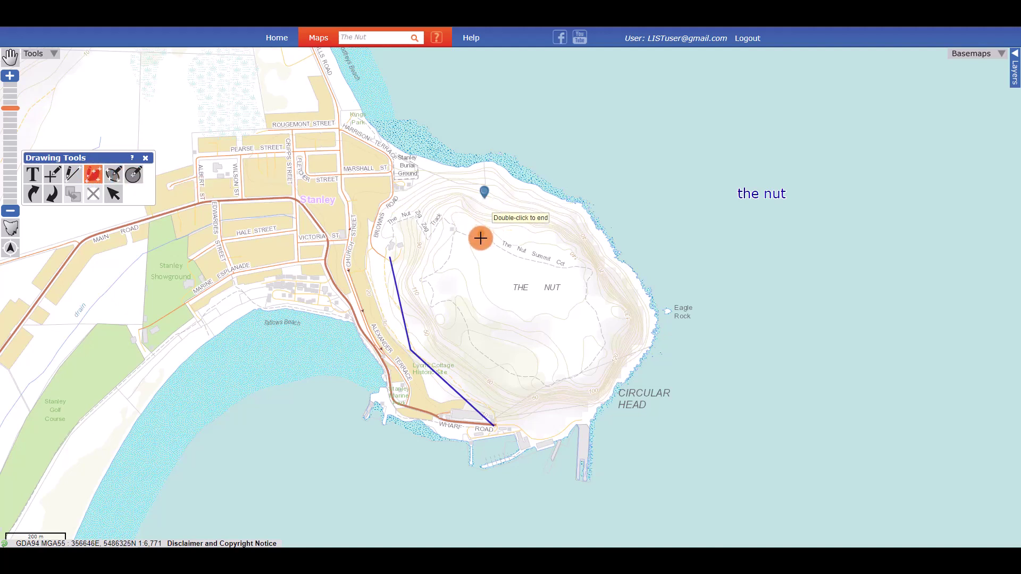
pyautogui.click(528, 323)
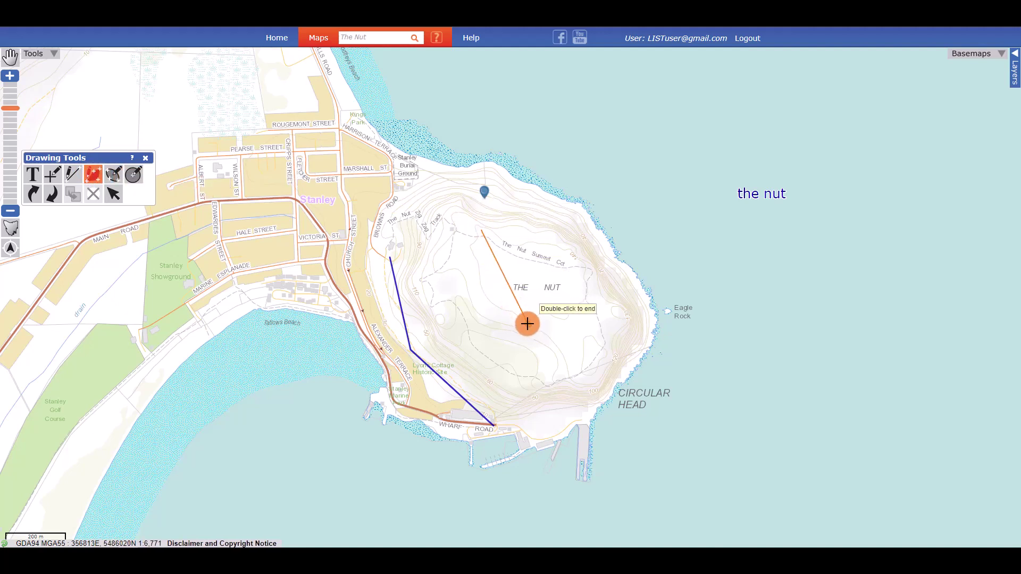
pyautogui.doubleClick(591, 273)
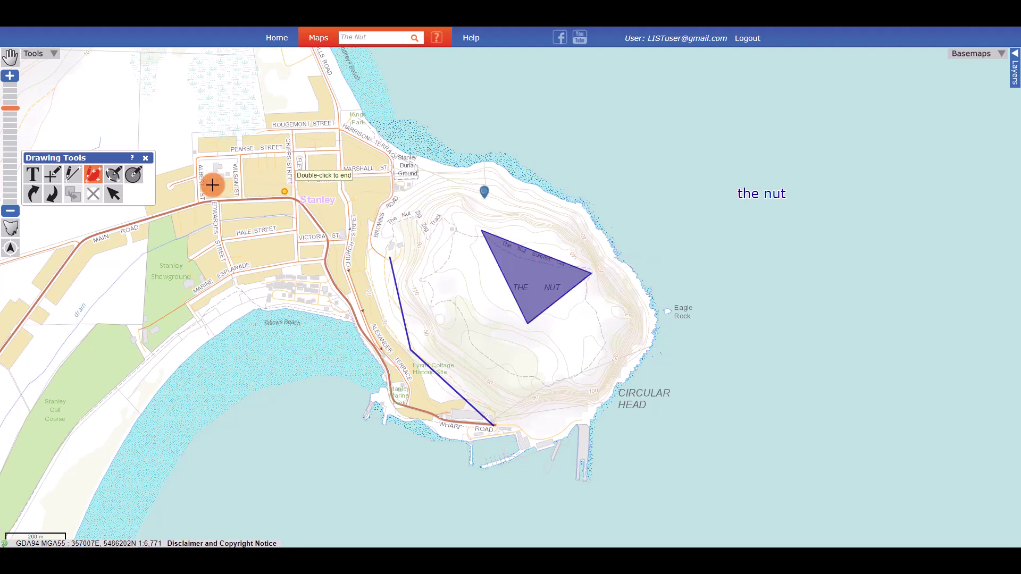
# Draw a wide ellipse over the beach south of Stanley and add a circle of 100 m radius centred on Eagle Rock
pyautogui.click(117, 178)
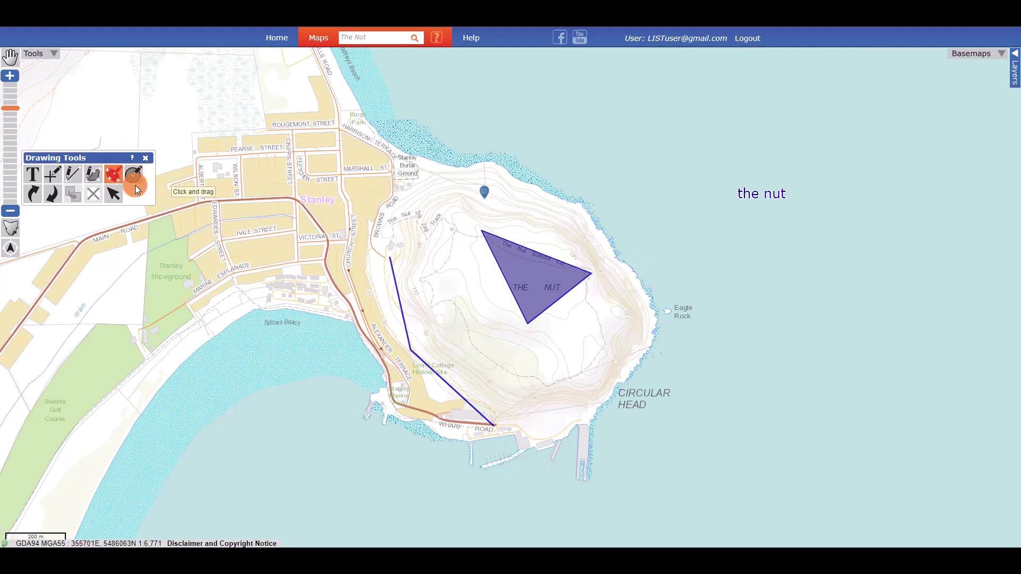
pyautogui.moveTo(219, 310); pyautogui.dragTo(335, 375)
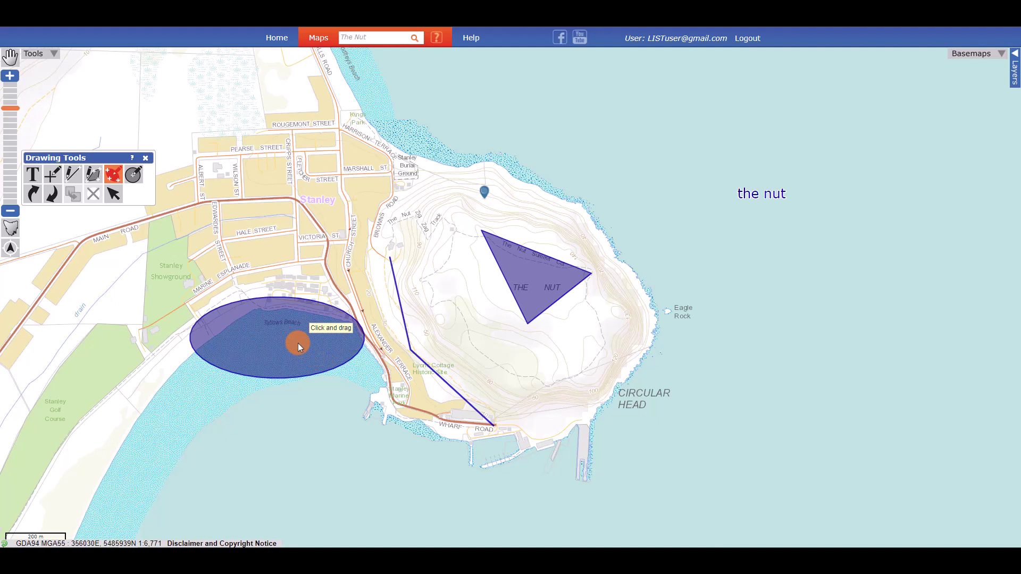
pyautogui.click(135, 175)
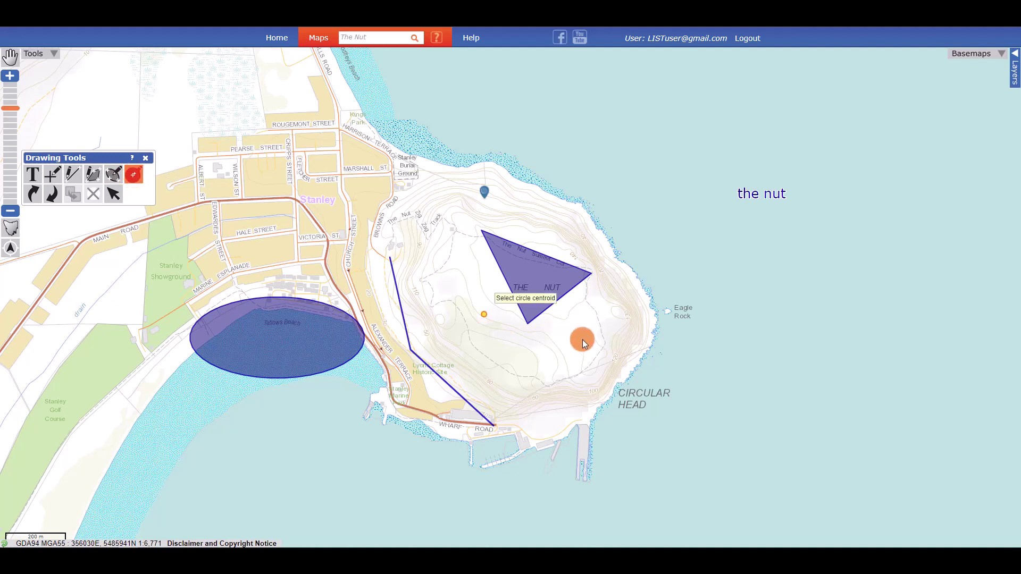
pyautogui.click(669, 314)
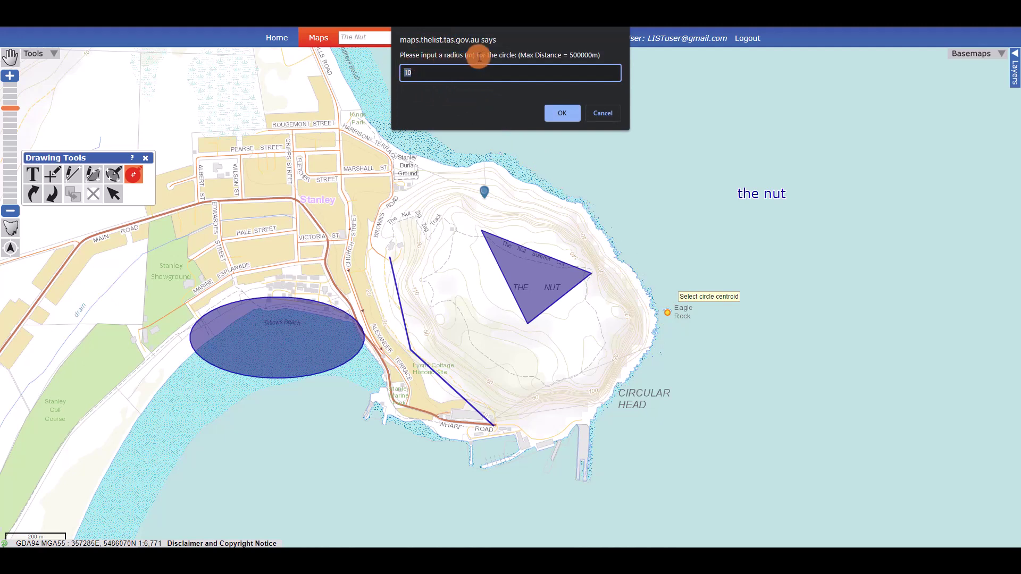
pyautogui.click(437, 74)
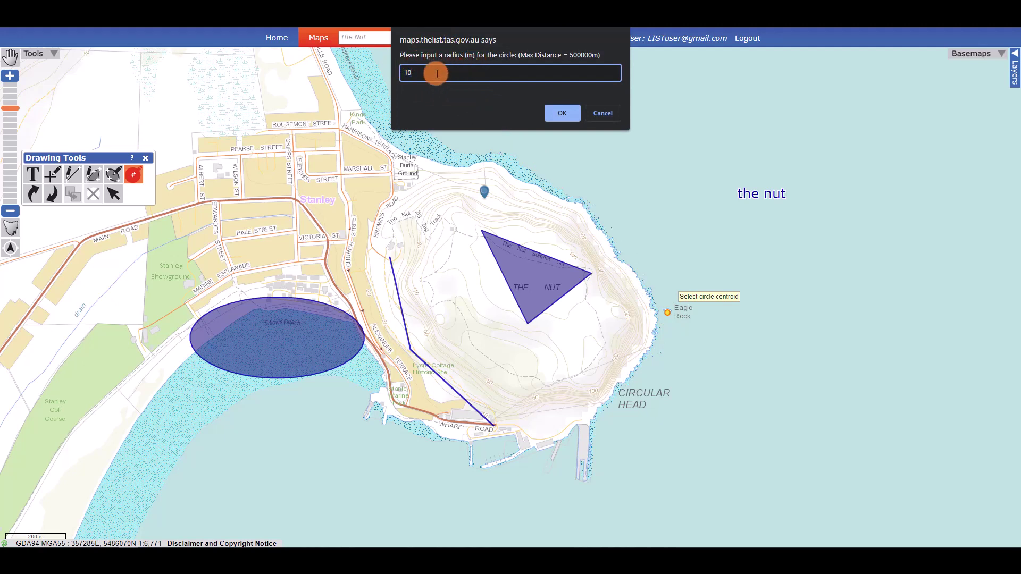
pyautogui.write('0')
pyautogui.click(558, 111)
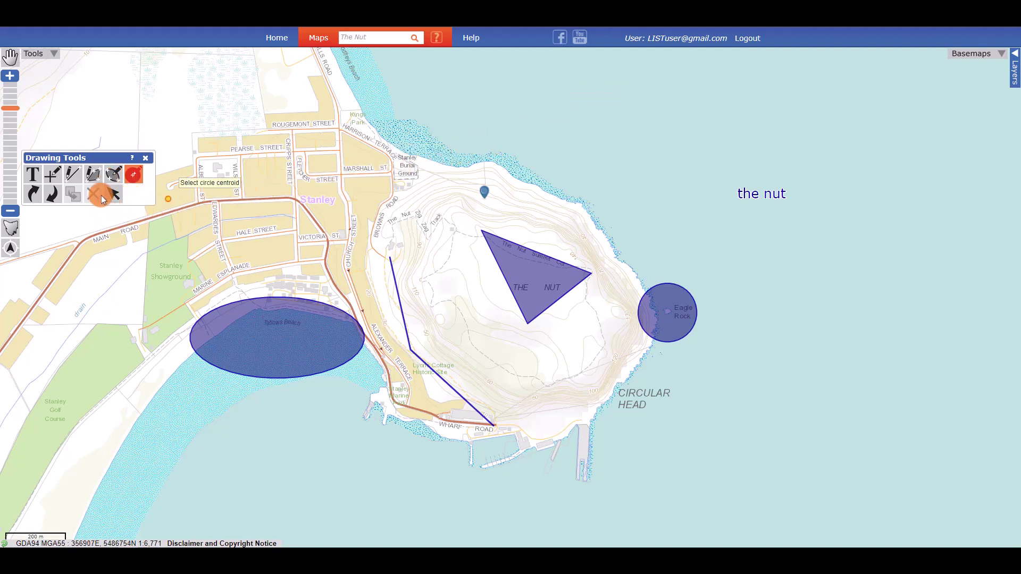
# Change the wording of the text label in the sea to "The Nut"
pyautogui.click(117, 194)
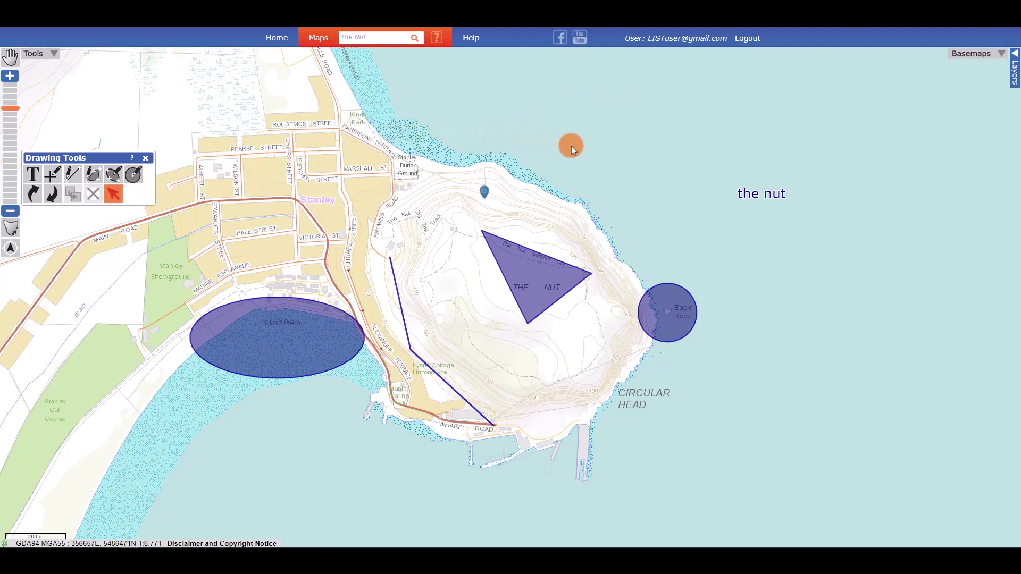
pyautogui.click(748, 193)
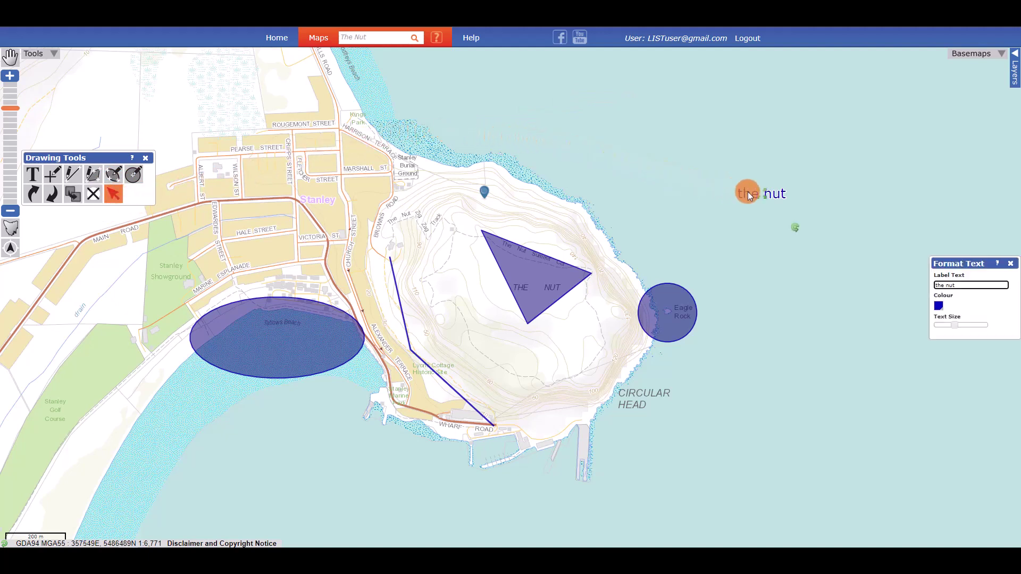
pyautogui.click(934, 289)
pyautogui.press('Delete')
pyautogui.write('T')
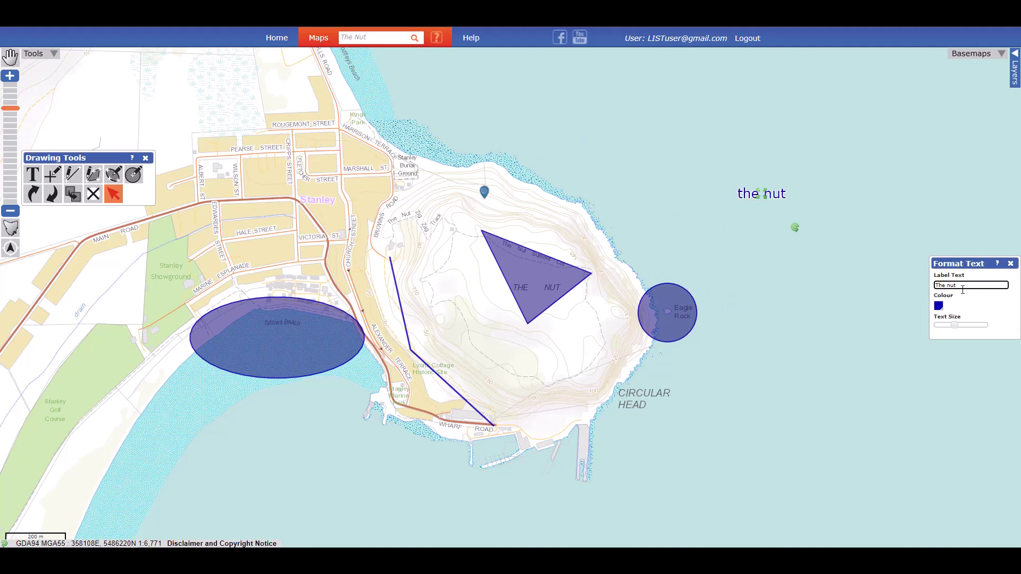
pyautogui.click(947, 288)
pyautogui.press('Delete')
pyautogui.write('N')
# Colour "The Nut" label orange and make its text slightly larger
pyautogui.click(939, 306)
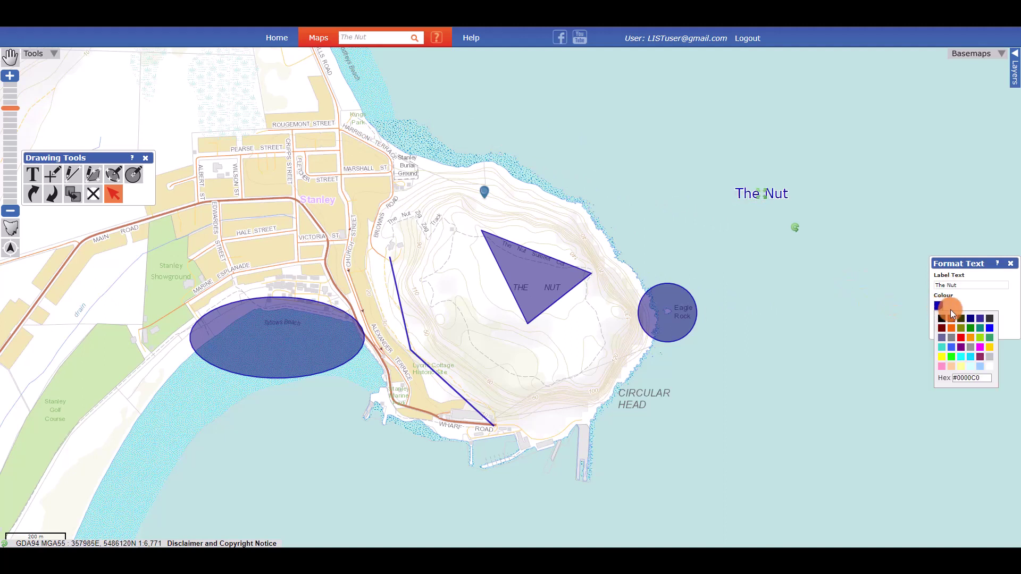
pyautogui.click(952, 328)
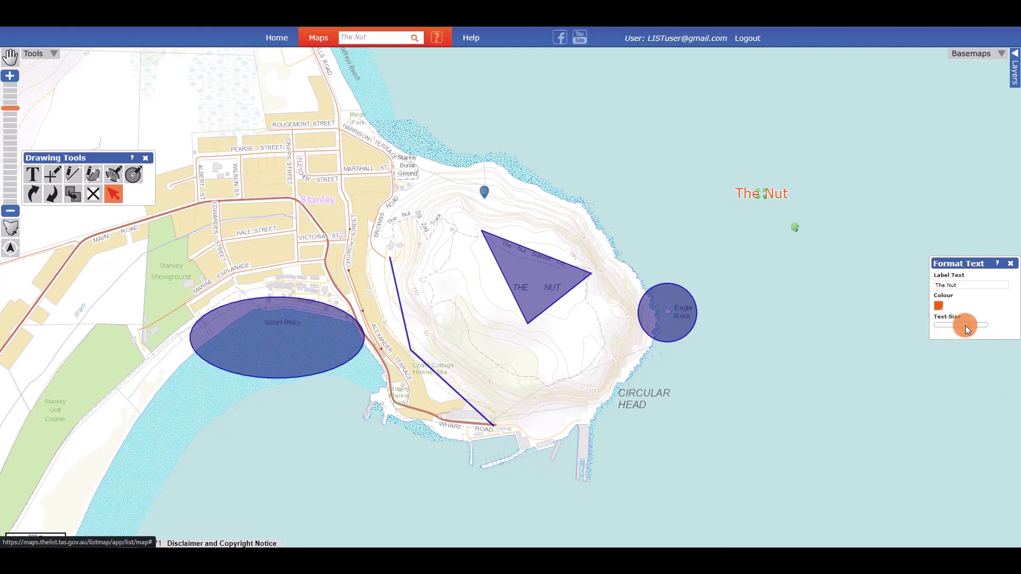
pyautogui.click(965, 326)
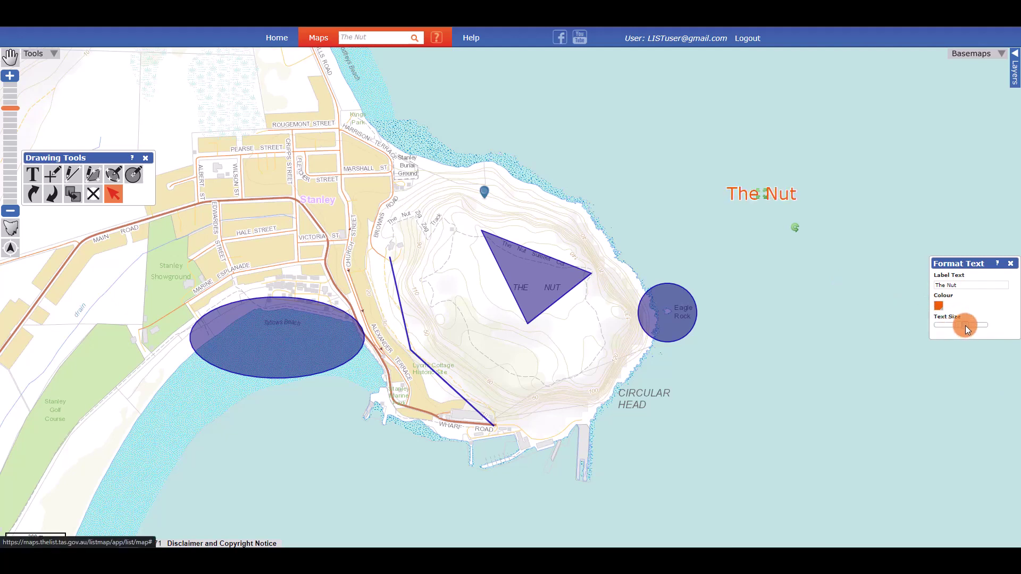
# Move "The Nut" label west, closer to the headland's coastline
pyautogui.click(892, 330)
pyautogui.click(760, 192)
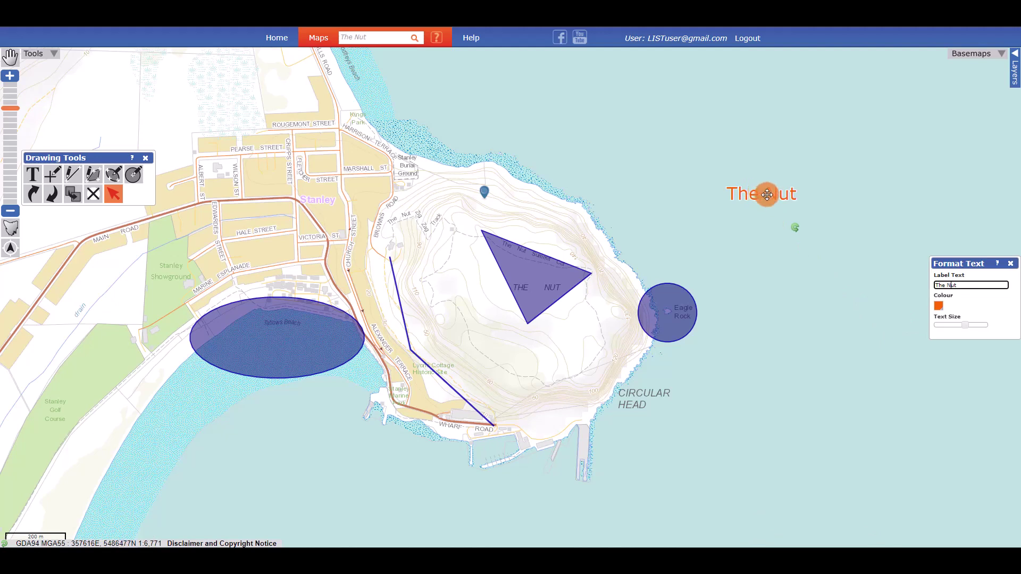
pyautogui.moveTo(763, 194); pyautogui.dragTo(694, 199)
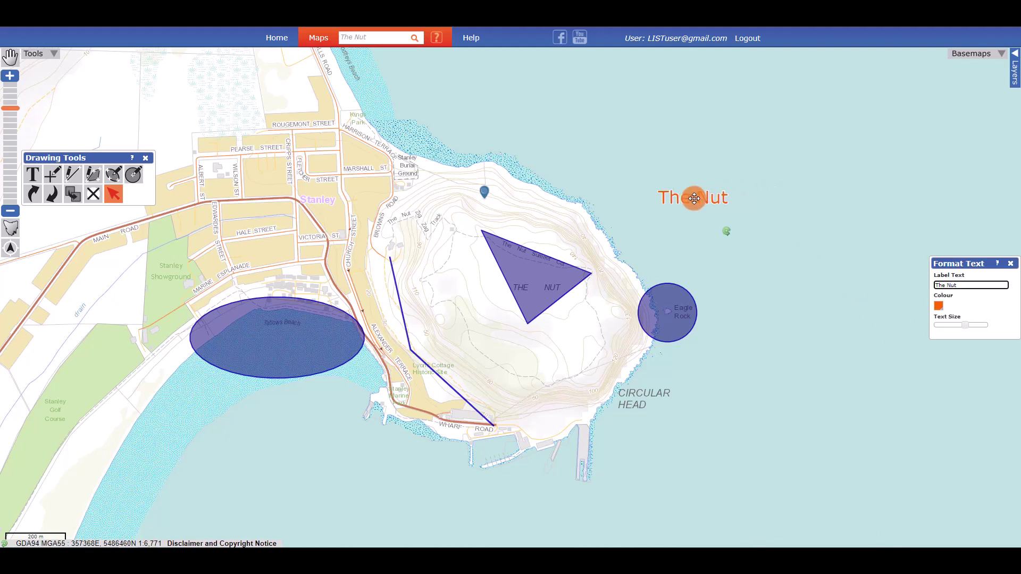
# Restyle the point marker as a larger green flag with no transparency and add its coordinates to the map as a label
pyautogui.click(484, 192)
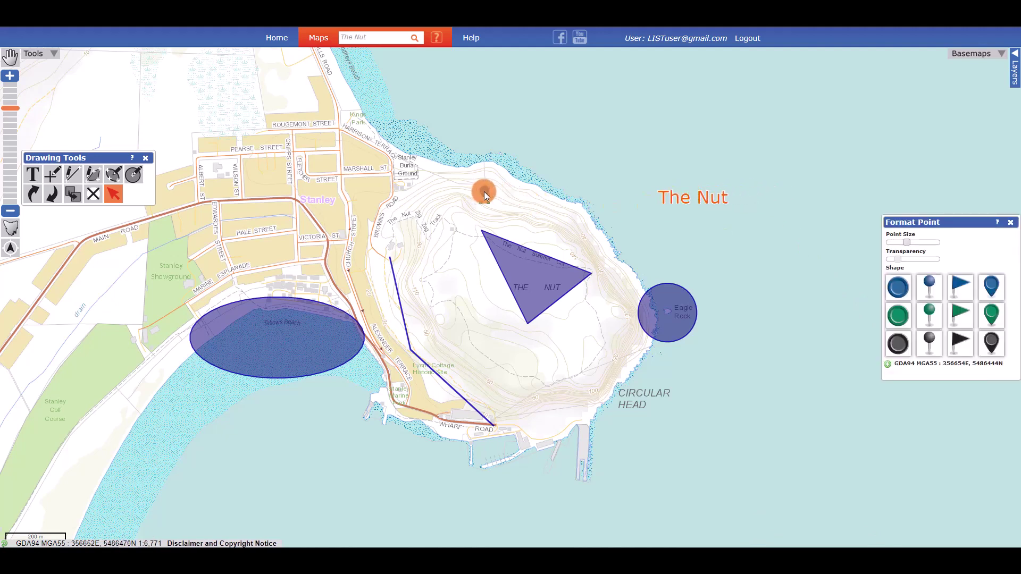
pyautogui.click(911, 239)
pyautogui.moveTo(921, 243); pyautogui.dragTo(920, 242)
pyautogui.click(898, 259)
pyautogui.click(960, 289)
pyautogui.click(962, 314)
pyautogui.click(888, 365)
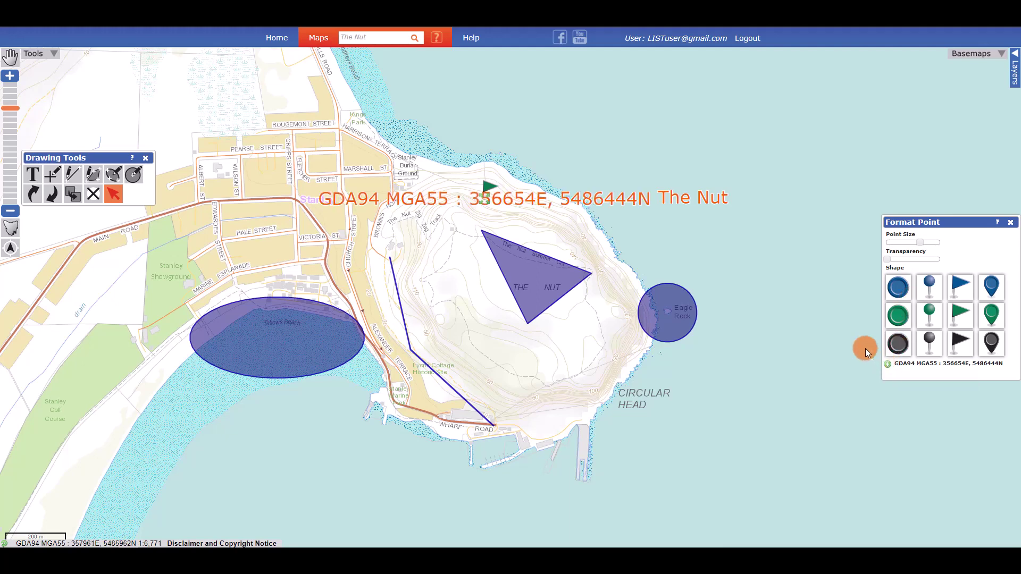
pyautogui.click(778, 268)
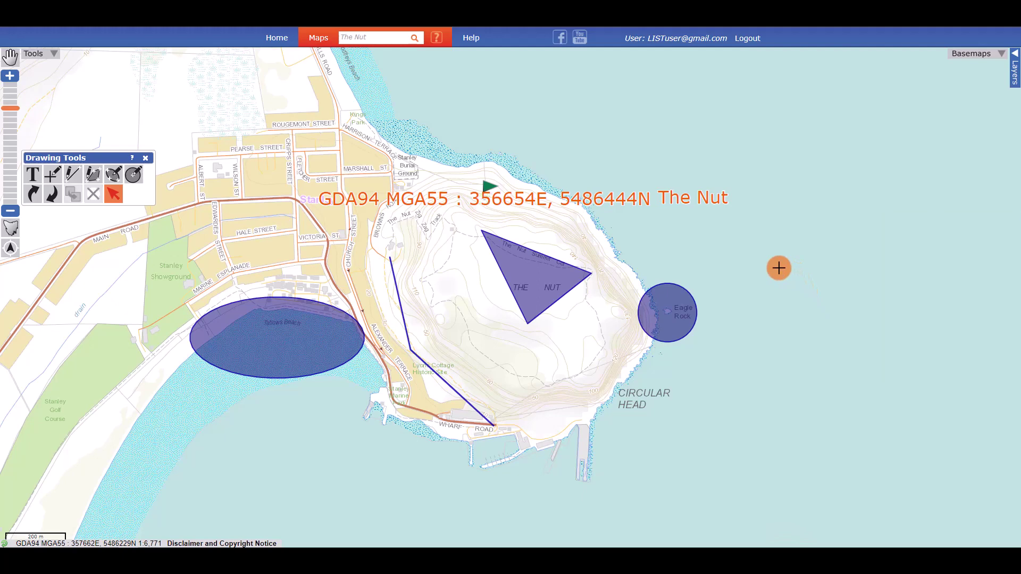
# Make the coordinate label black with smaller text and move it to just east of the green flag
pyautogui.click(532, 199)
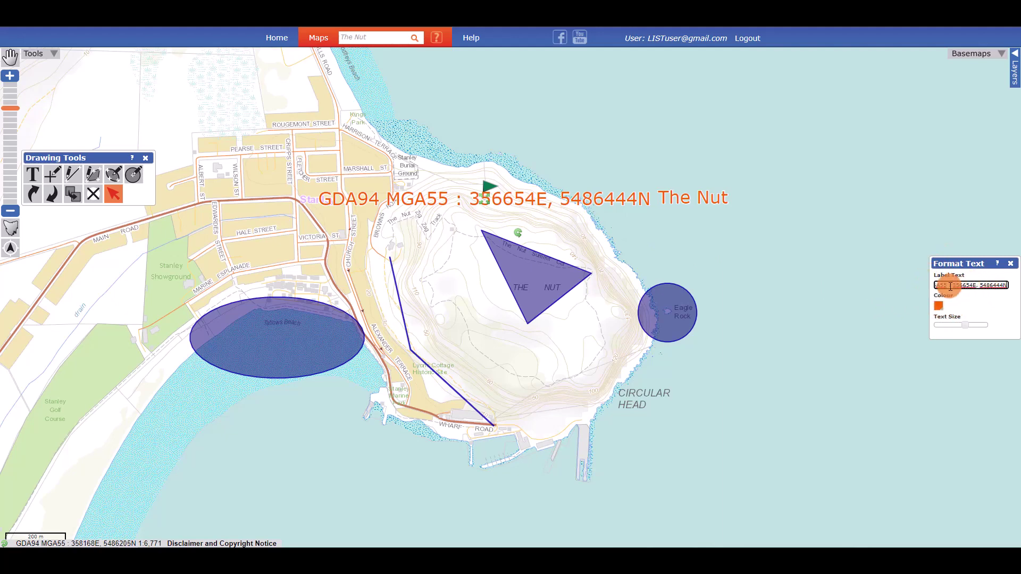
pyautogui.click(940, 307)
pyautogui.click(942, 314)
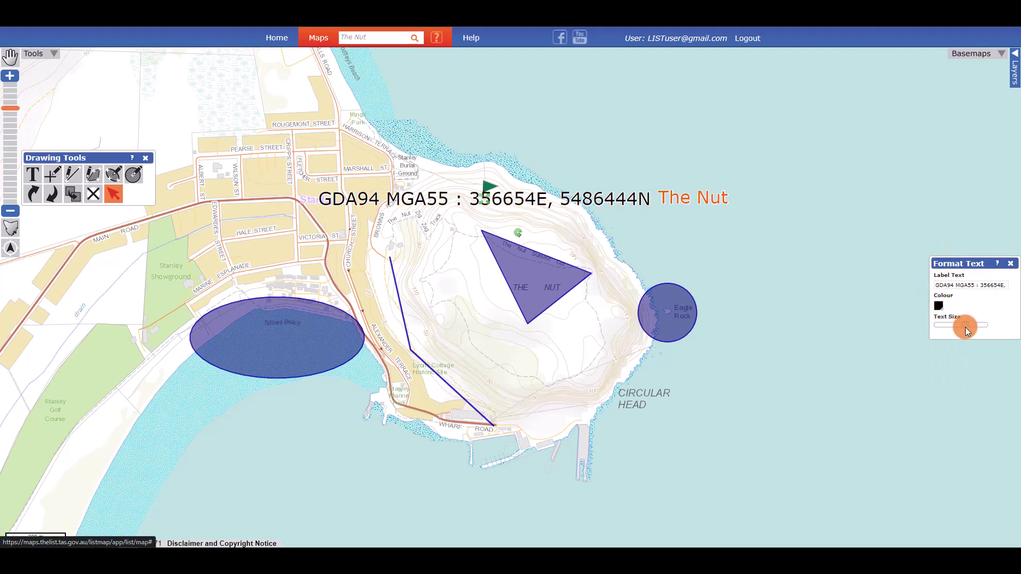
pyautogui.moveTo(947, 326); pyautogui.dragTo(923, 324)
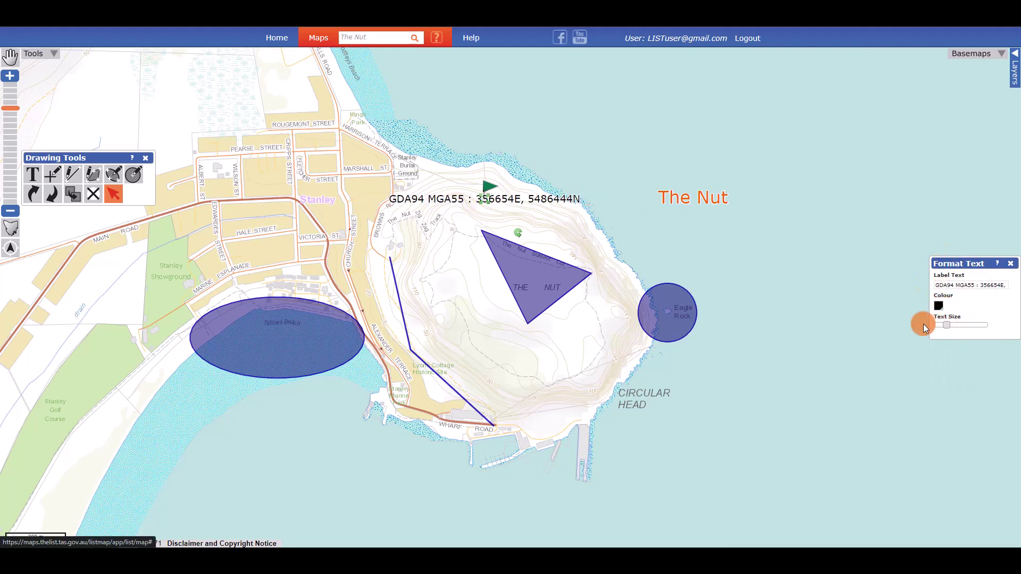
pyautogui.click(482, 198)
pyautogui.moveTo(482, 199); pyautogui.dragTo(590, 190)
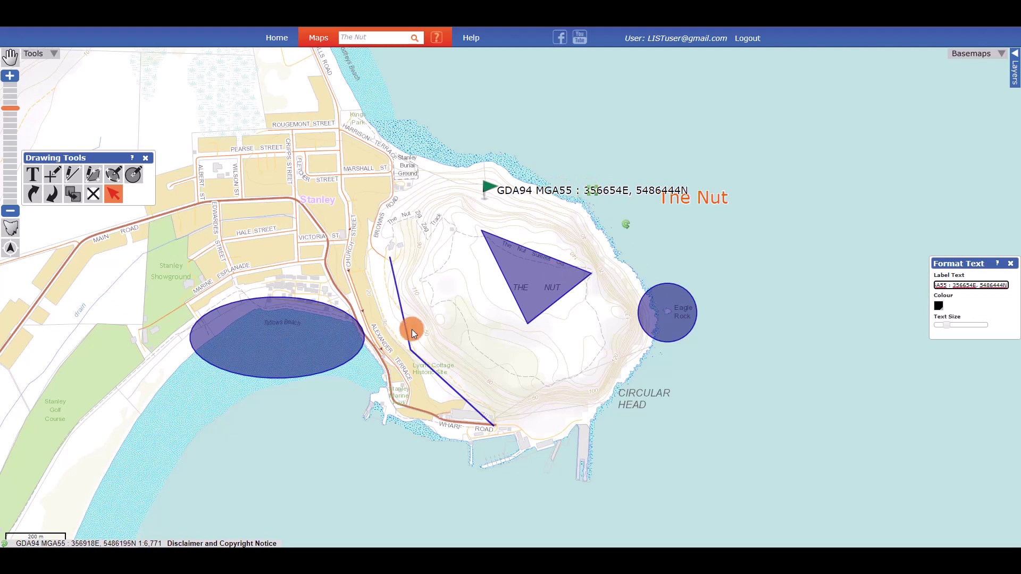
# Restyle the line along the headland's western side as thicker and orange, with lower transparency
pyautogui.click(419, 357)
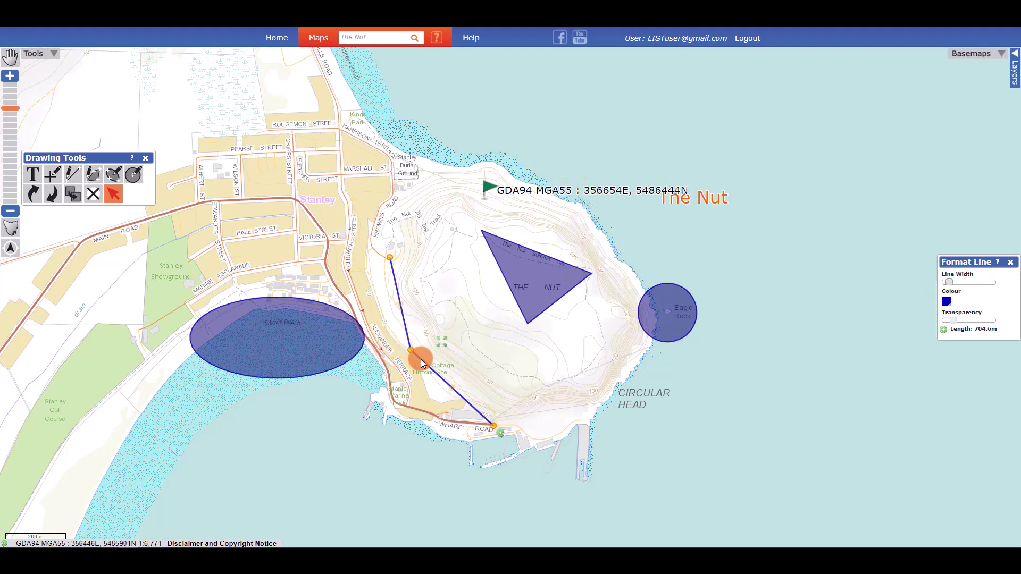
pyautogui.moveTo(948, 282); pyautogui.dragTo(961, 282)
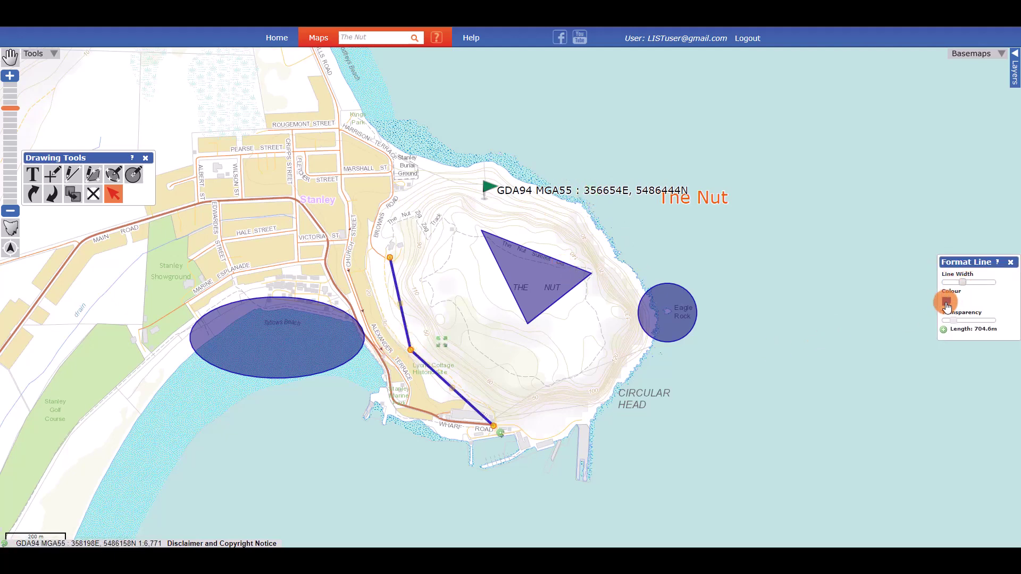
pyautogui.click(947, 302)
pyautogui.click(978, 334)
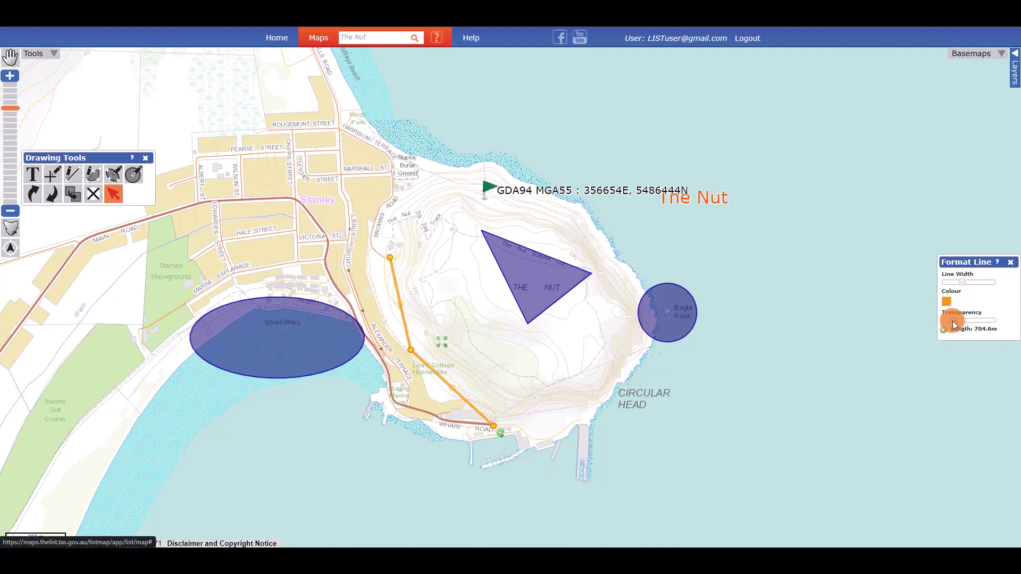
pyautogui.moveTo(953, 322); pyautogui.dragTo(943, 330)
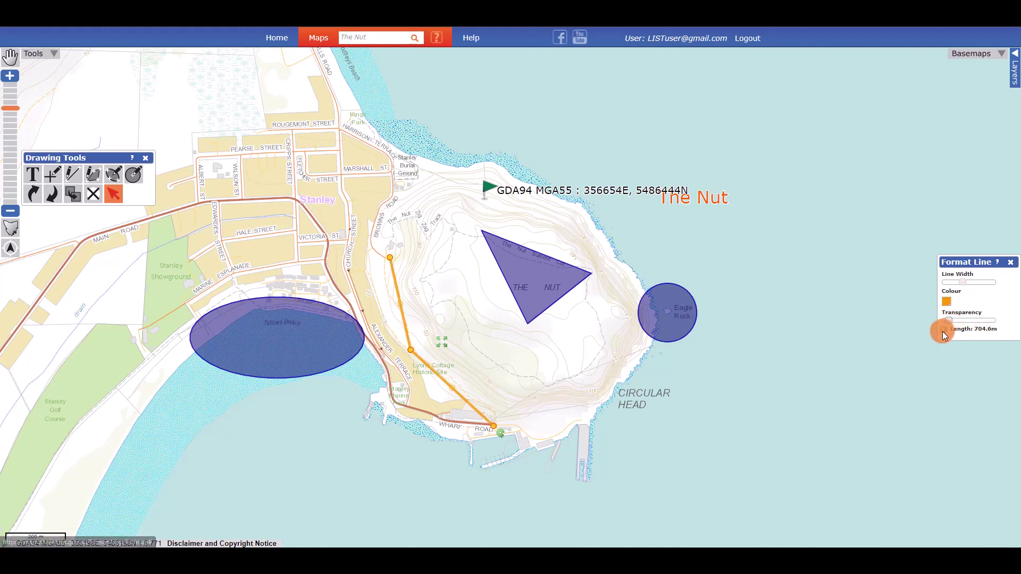
# Add the line's length to the map as a label, move it slightly east of the line and shorten its text to "Length: 704m"
pyautogui.click(444, 346)
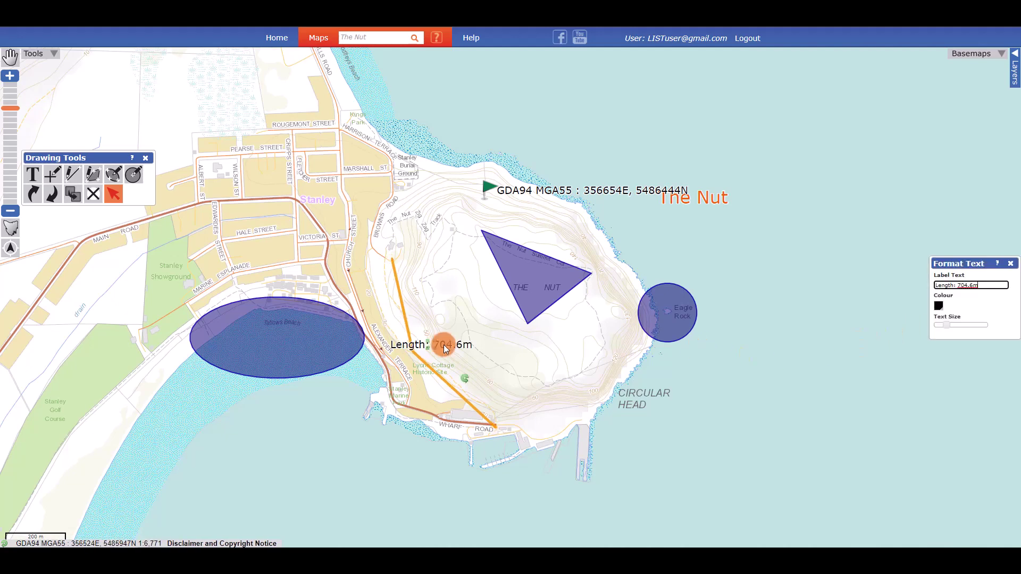
pyautogui.moveTo(434, 345); pyautogui.dragTo(472, 350)
pyautogui.click(953, 287)
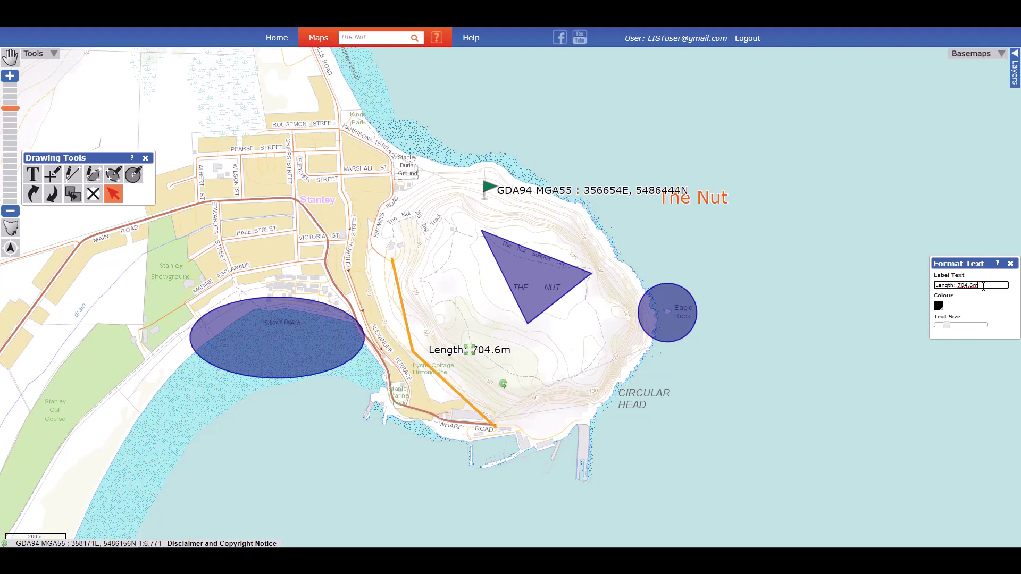
pyautogui.moveTo(980, 288); pyautogui.dragTo(976, 287)
pyautogui.click(974, 287)
pyautogui.press('BackSpace')
pyautogui.press('BackSpace')
pyautogui.click(975, 303)
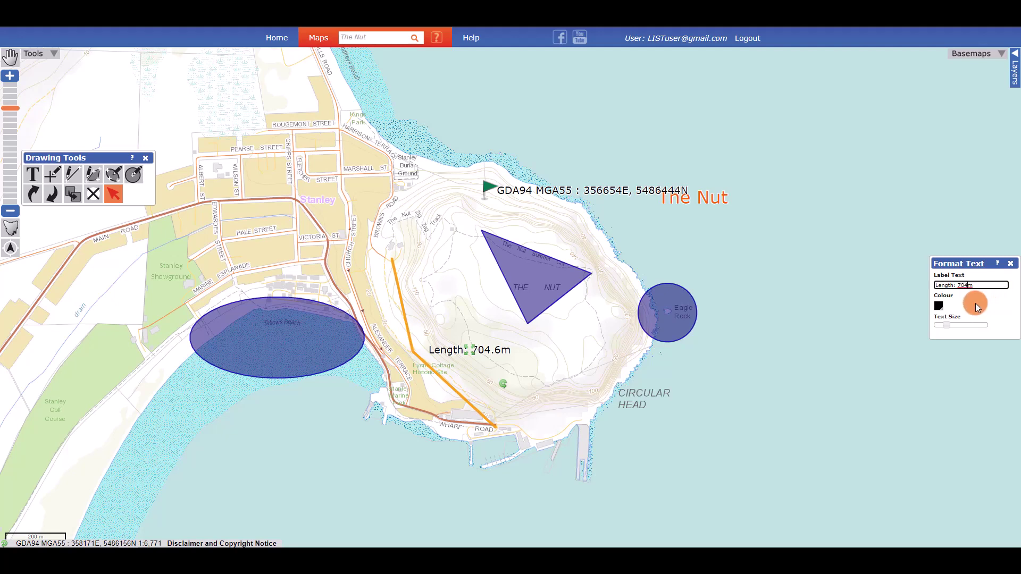
# Colour the length label red and make its text slightly larger
pyautogui.click(939, 307)
pyautogui.click(971, 346)
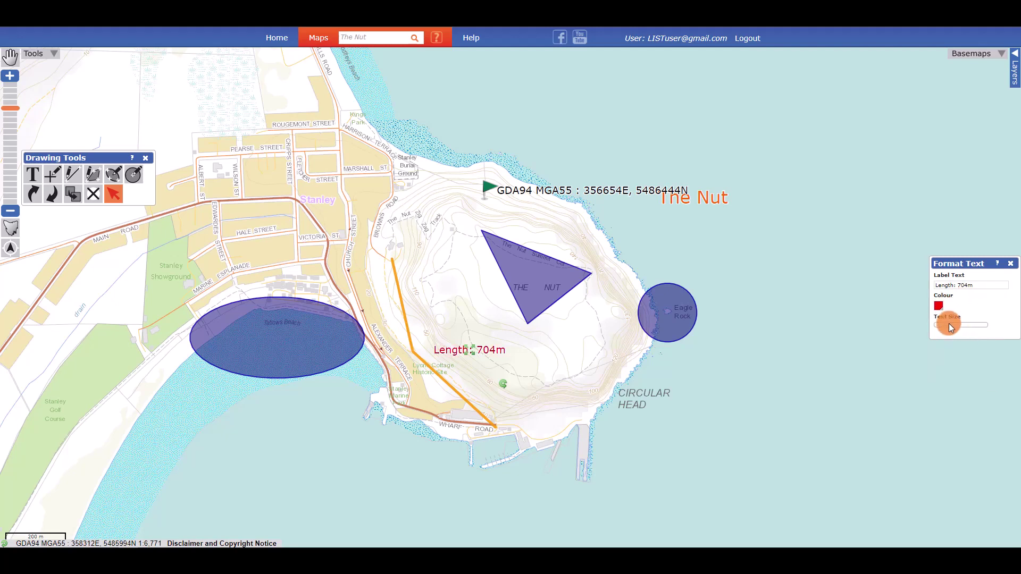
pyautogui.moveTo(950, 325); pyautogui.dragTo(956, 326)
pyautogui.click(913, 374)
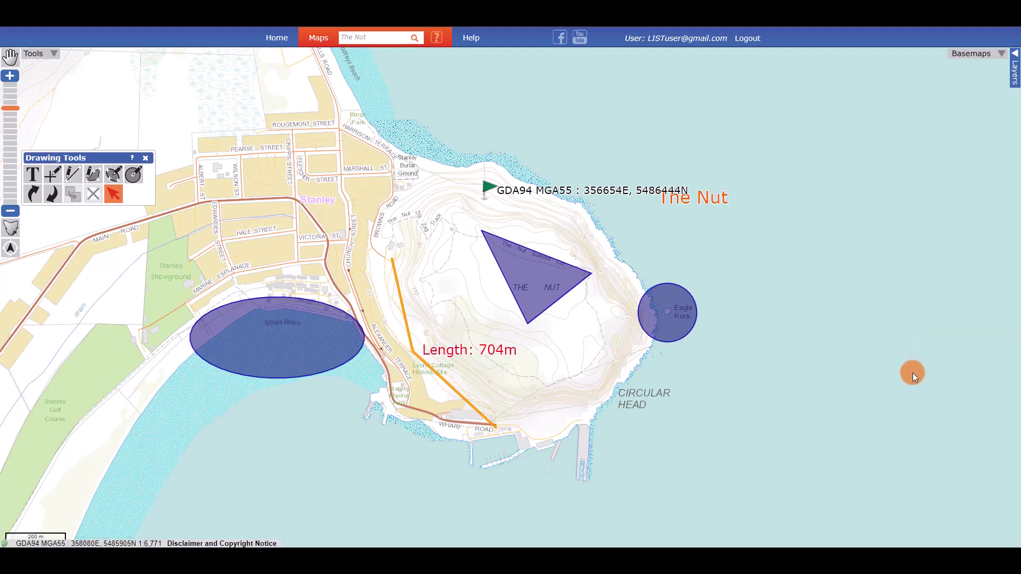
# Reshape the orange line by moving its middle vertex northeast, adding a bend in each segment and deleting its southeastern end vertex
pyautogui.click(408, 326)
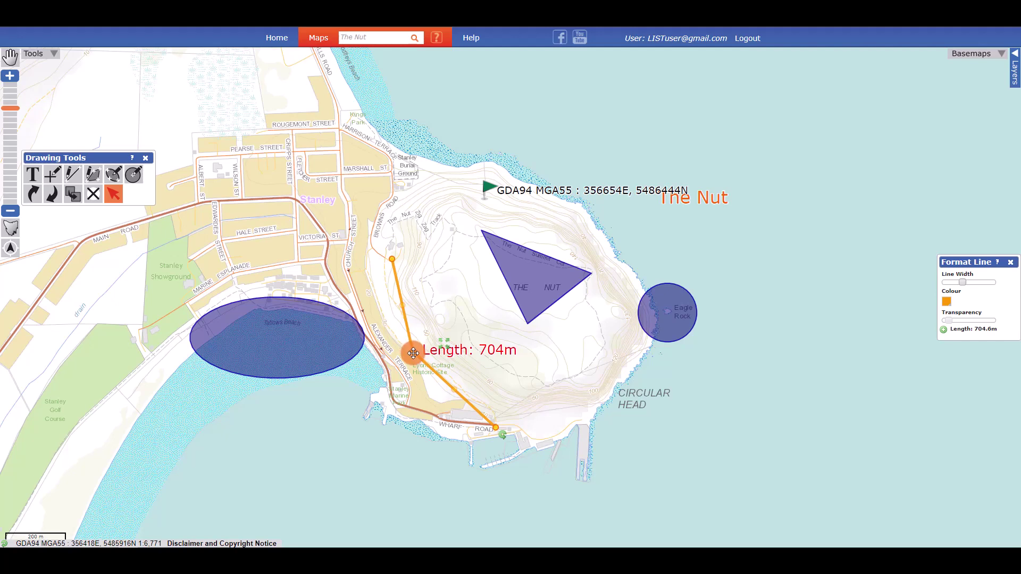
pyautogui.moveTo(413, 353); pyautogui.dragTo(420, 347)
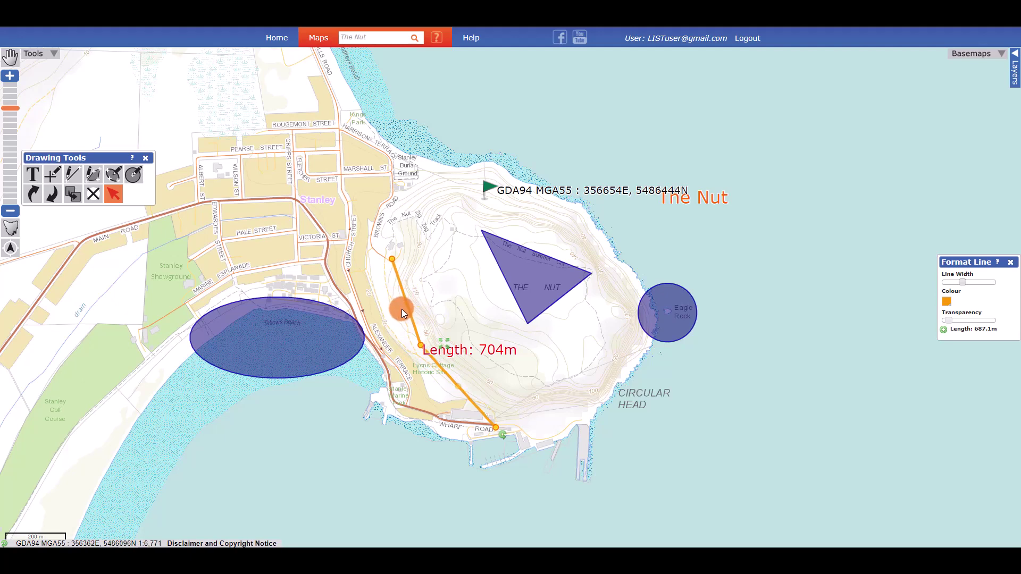
pyautogui.moveTo(406, 303); pyautogui.dragTo(397, 304)
pyautogui.moveTo(456, 390); pyautogui.dragTo(453, 394)
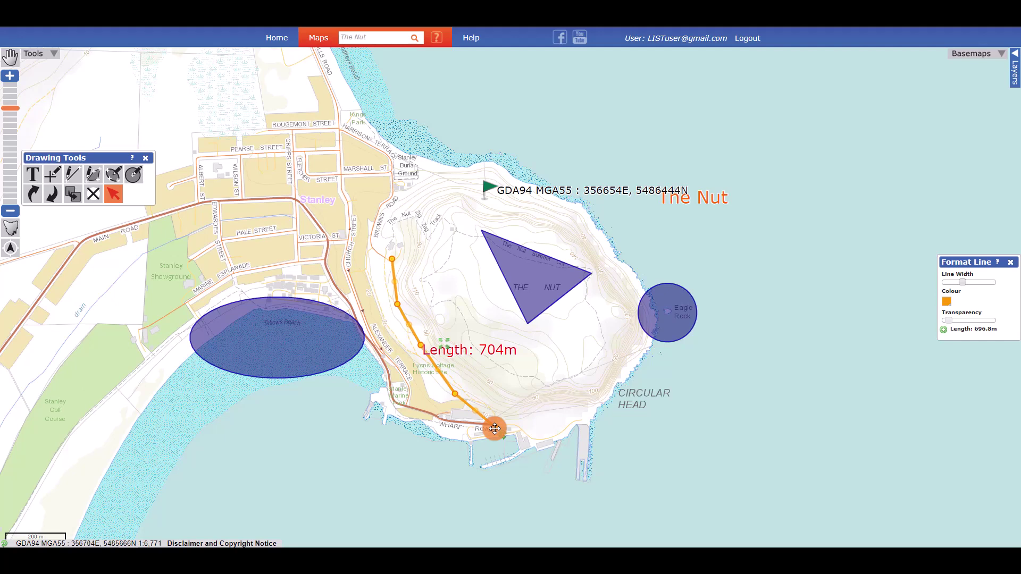
pyautogui.press('Delete')
# Move the circle over Eagle Rock a short way northeast, out over the water
pyautogui.click(531, 276)
pyautogui.click(276, 346)
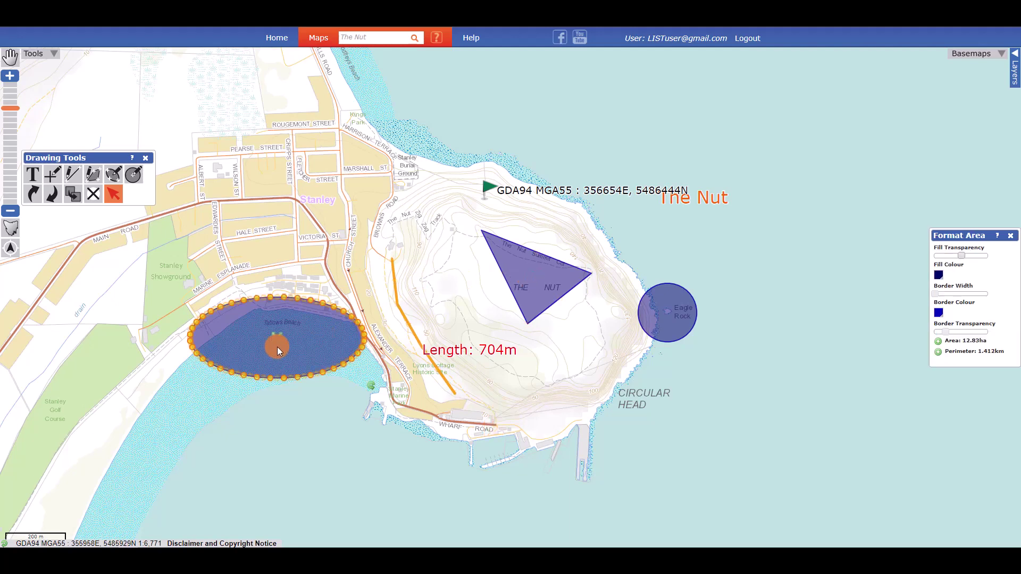
pyautogui.click(673, 311)
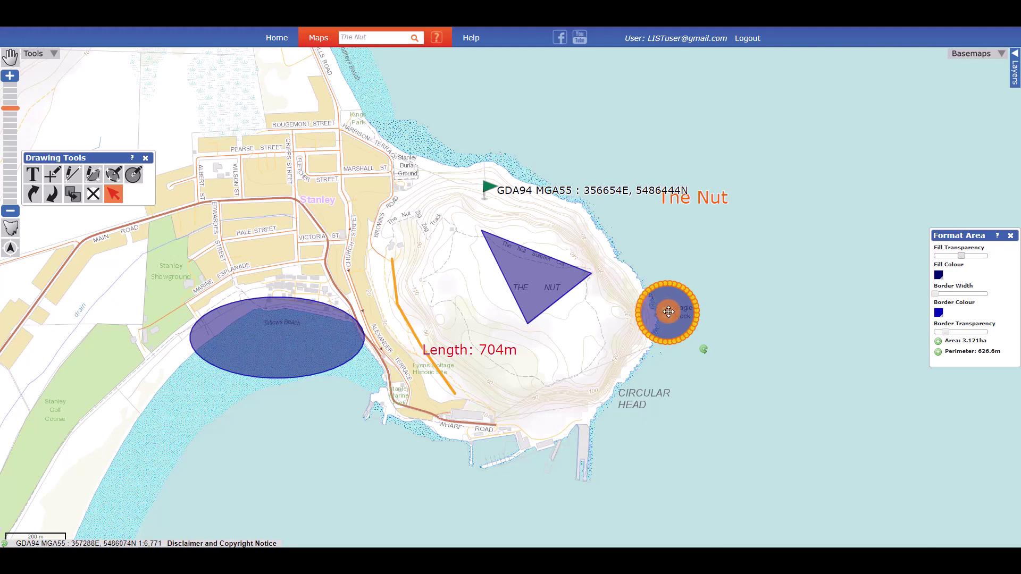
pyautogui.moveTo(668, 312); pyautogui.dragTo(702, 287)
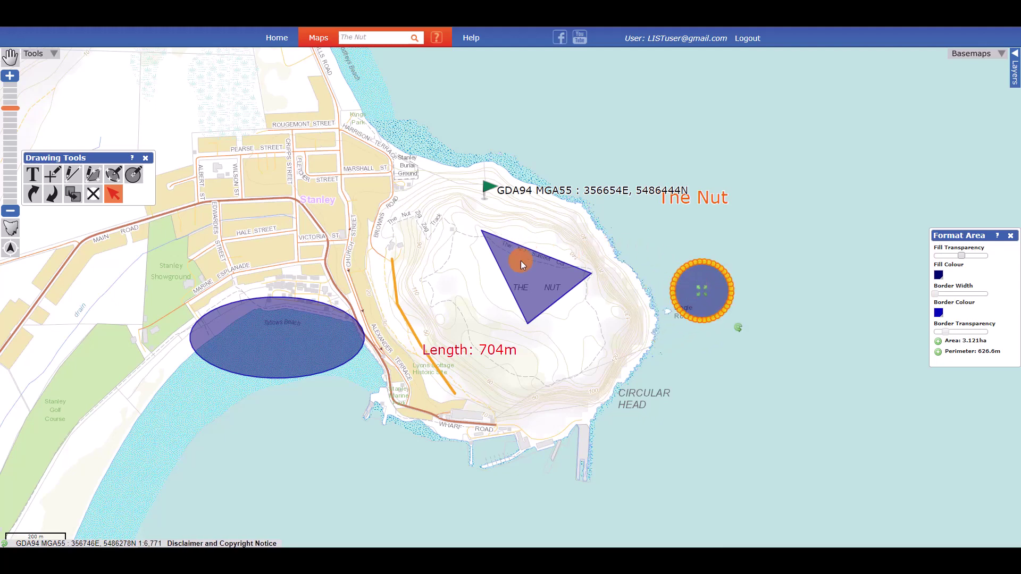
# Rotate the triangle on the headland counterclockwise until its upper edge lies nearly horizontal
pyautogui.click(532, 284)
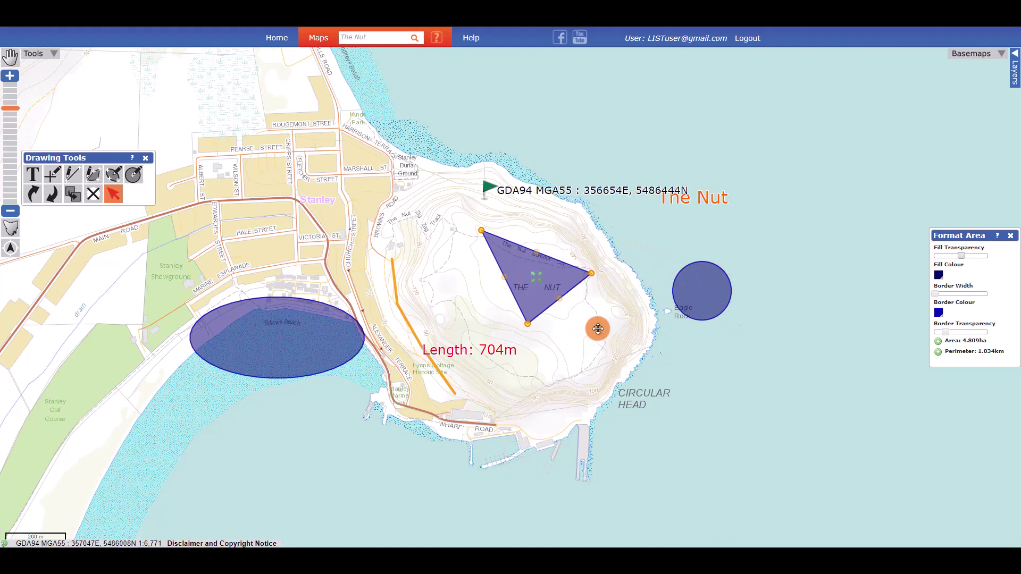
pyautogui.moveTo(601, 322); pyautogui.dragTo(608, 304)
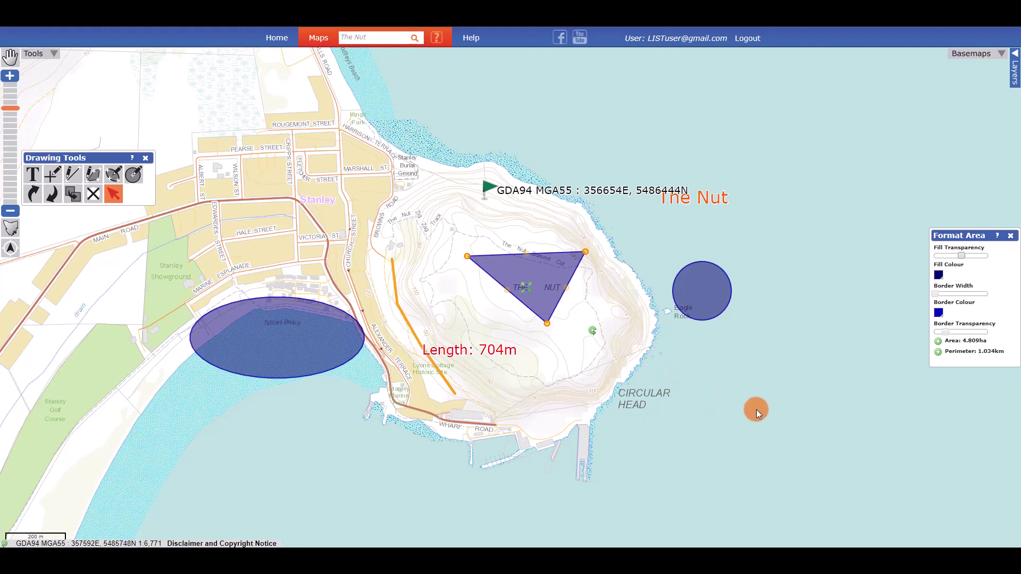
pyautogui.click(757, 409)
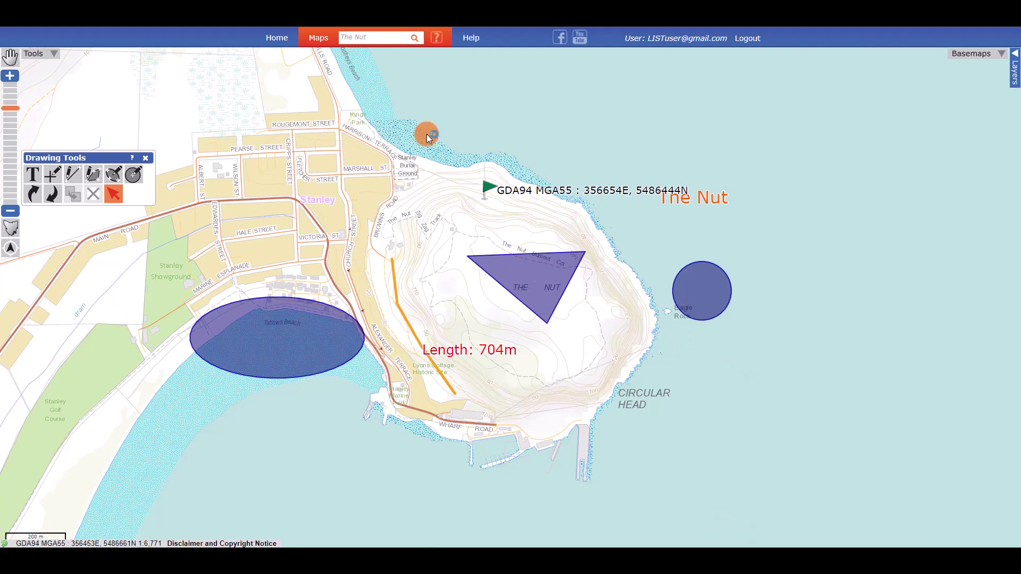
# Select all drawn features except the beach ellipse as a group and shift them slightly southwest together
pyautogui.moveTo(427, 134); pyautogui.dragTo(788, 376)
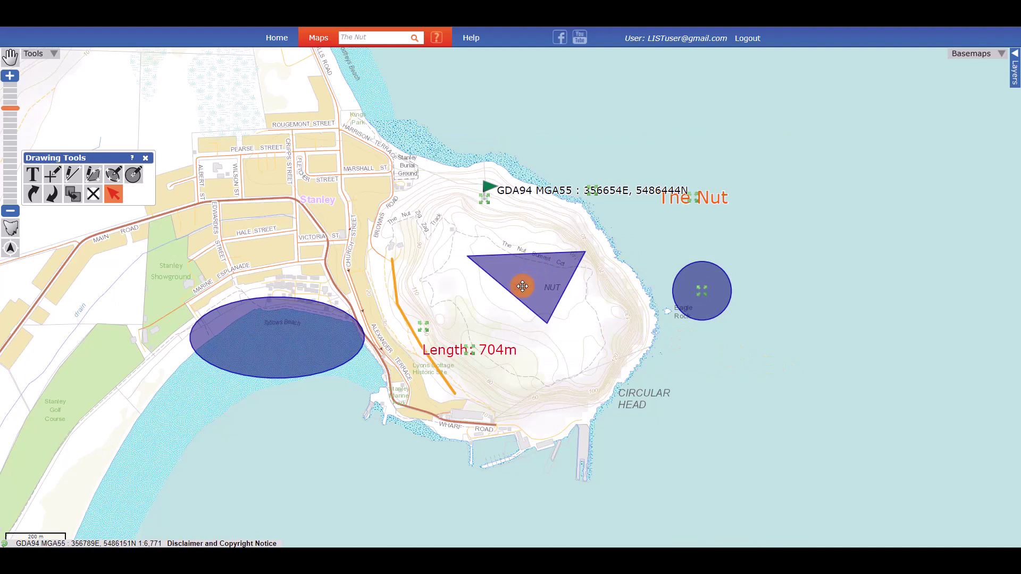
pyautogui.moveTo(528, 284); pyautogui.dragTo(520, 295)
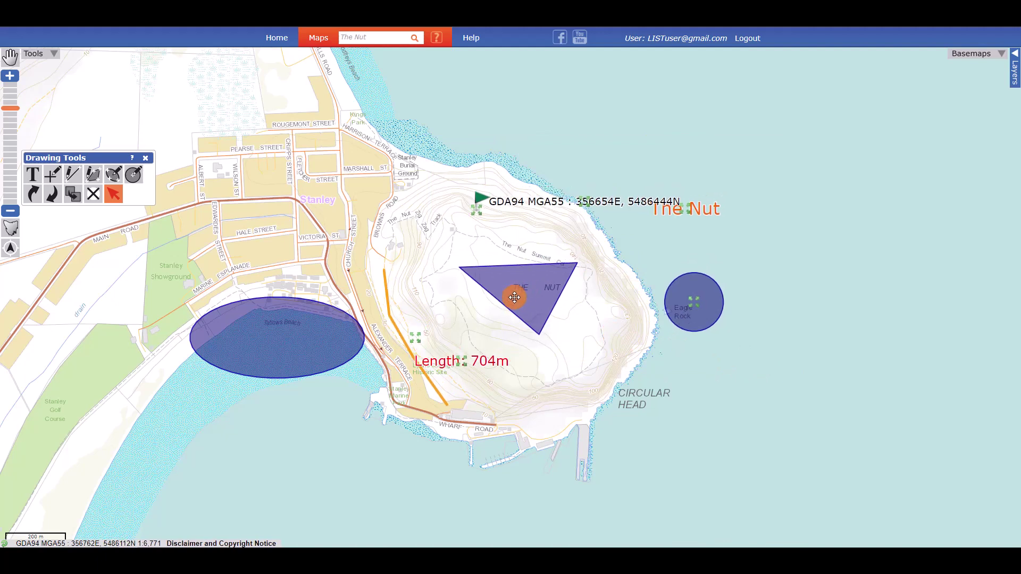
pyautogui.click(599, 362)
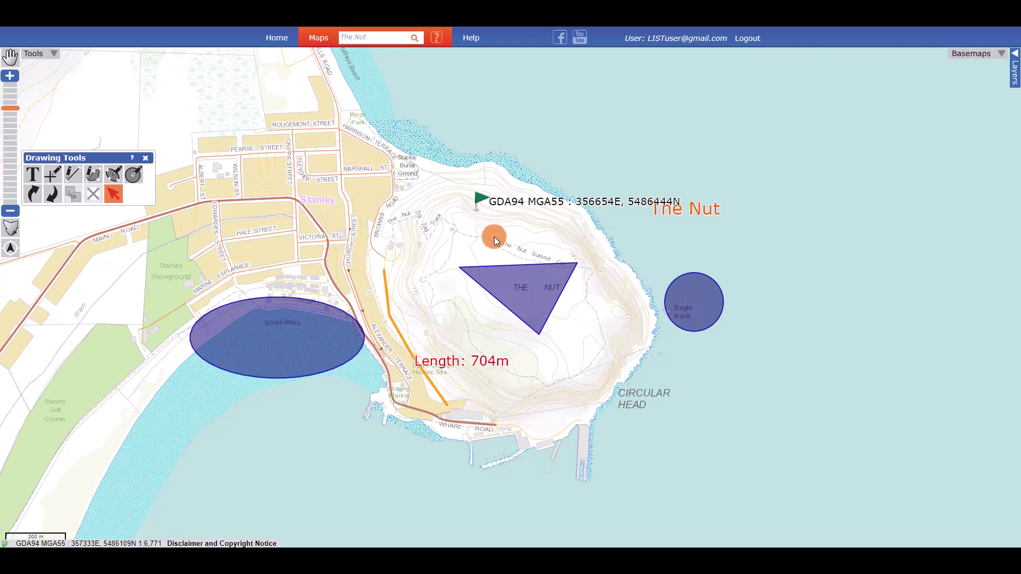
# Duplicate the circle near Eagle Rock, with the copy placed northeast of the original
pyautogui.click(114, 191)
pyautogui.click(696, 303)
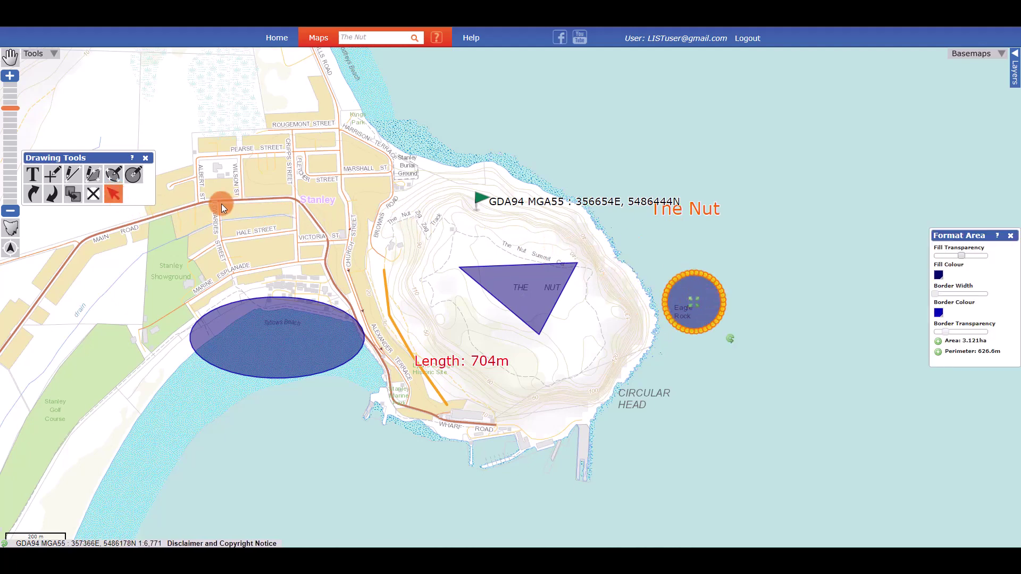
pyautogui.click(72, 194)
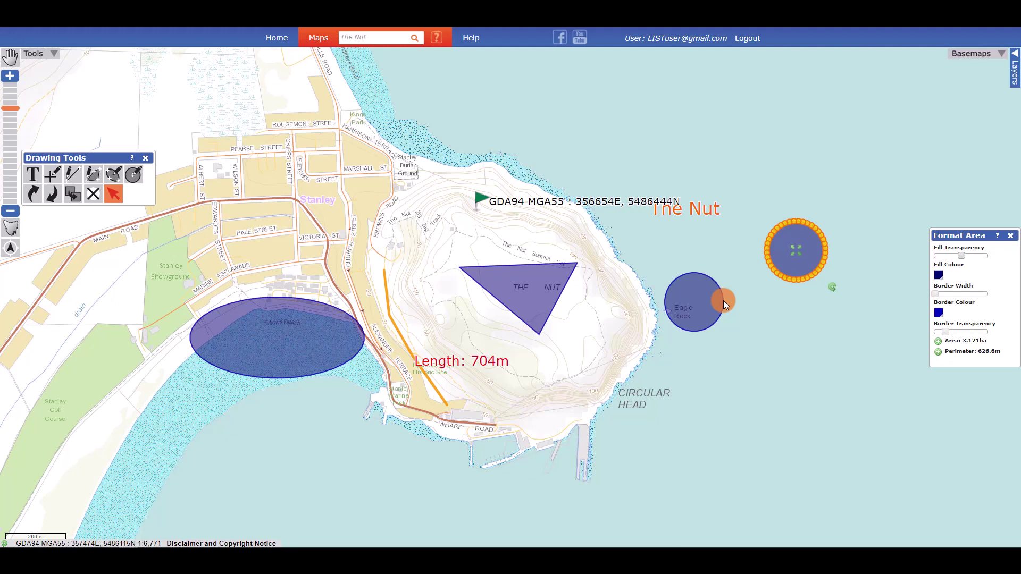
# Delete the ellipse over Tatlows Beach and return the map to pan mode
pyautogui.click(112, 194)
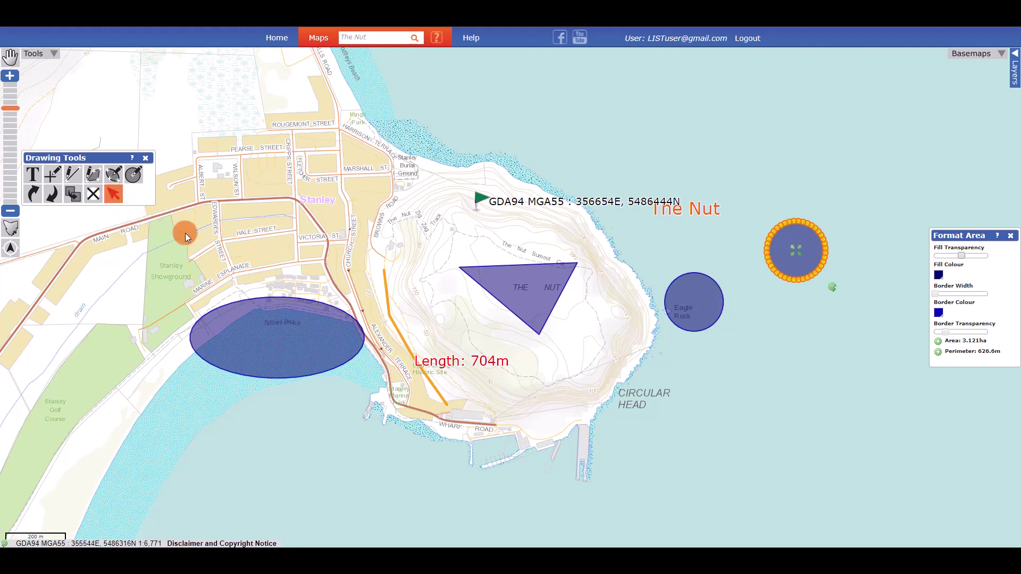
pyautogui.click(277, 333)
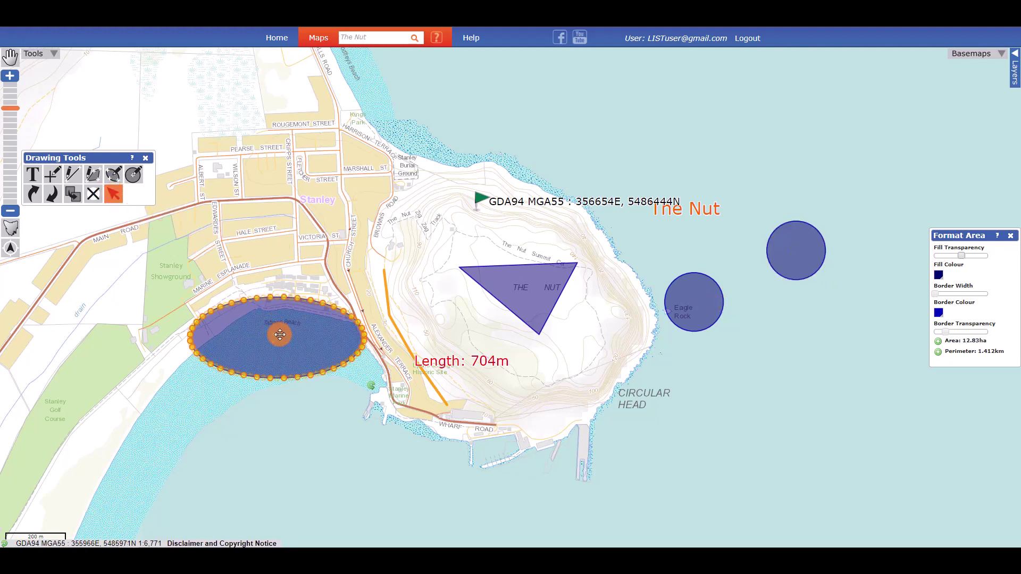
pyautogui.click(96, 195)
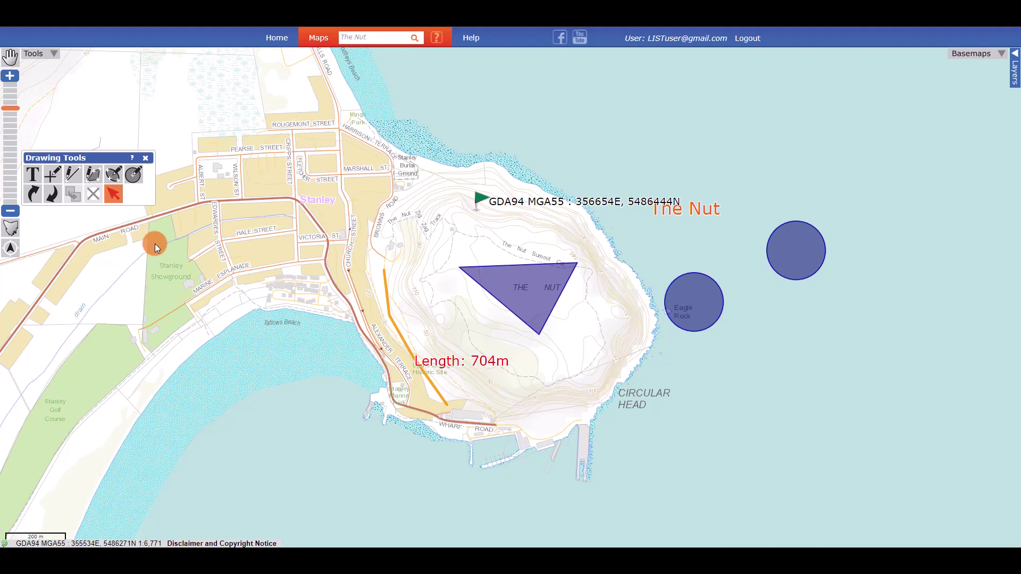
pyautogui.click(11, 60)
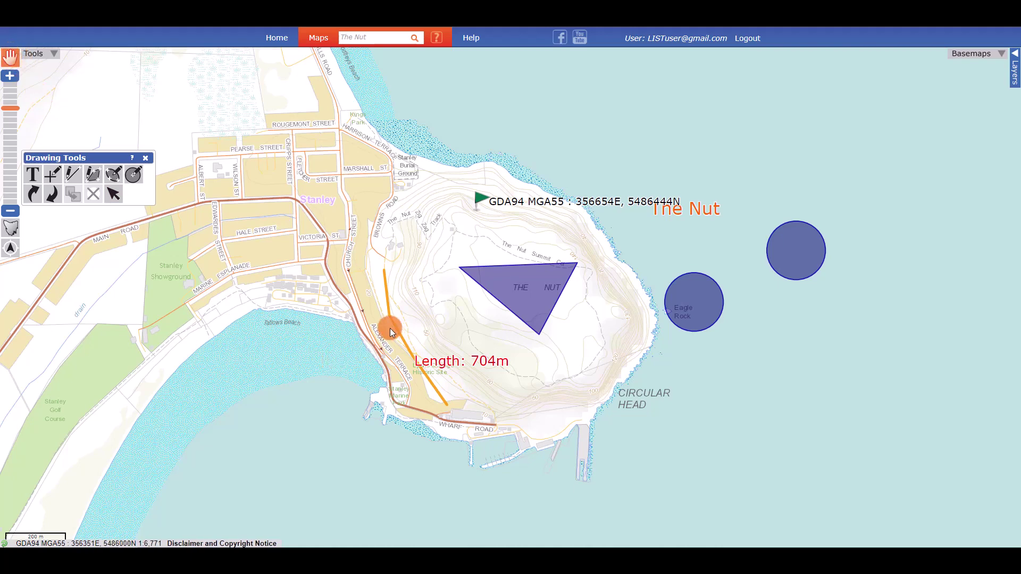
pyautogui.moveTo(418, 316); pyautogui.dragTo(503, 308)
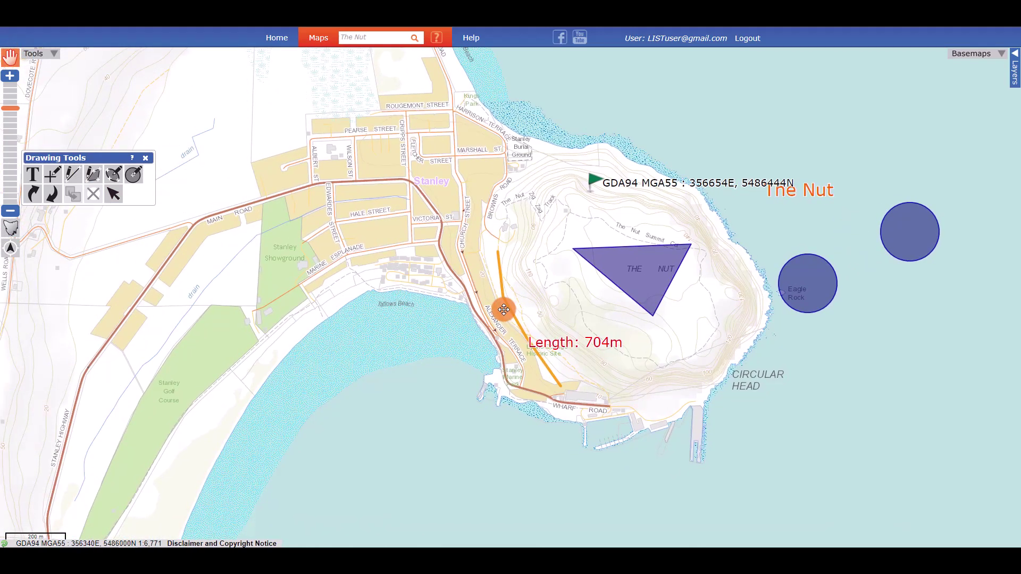